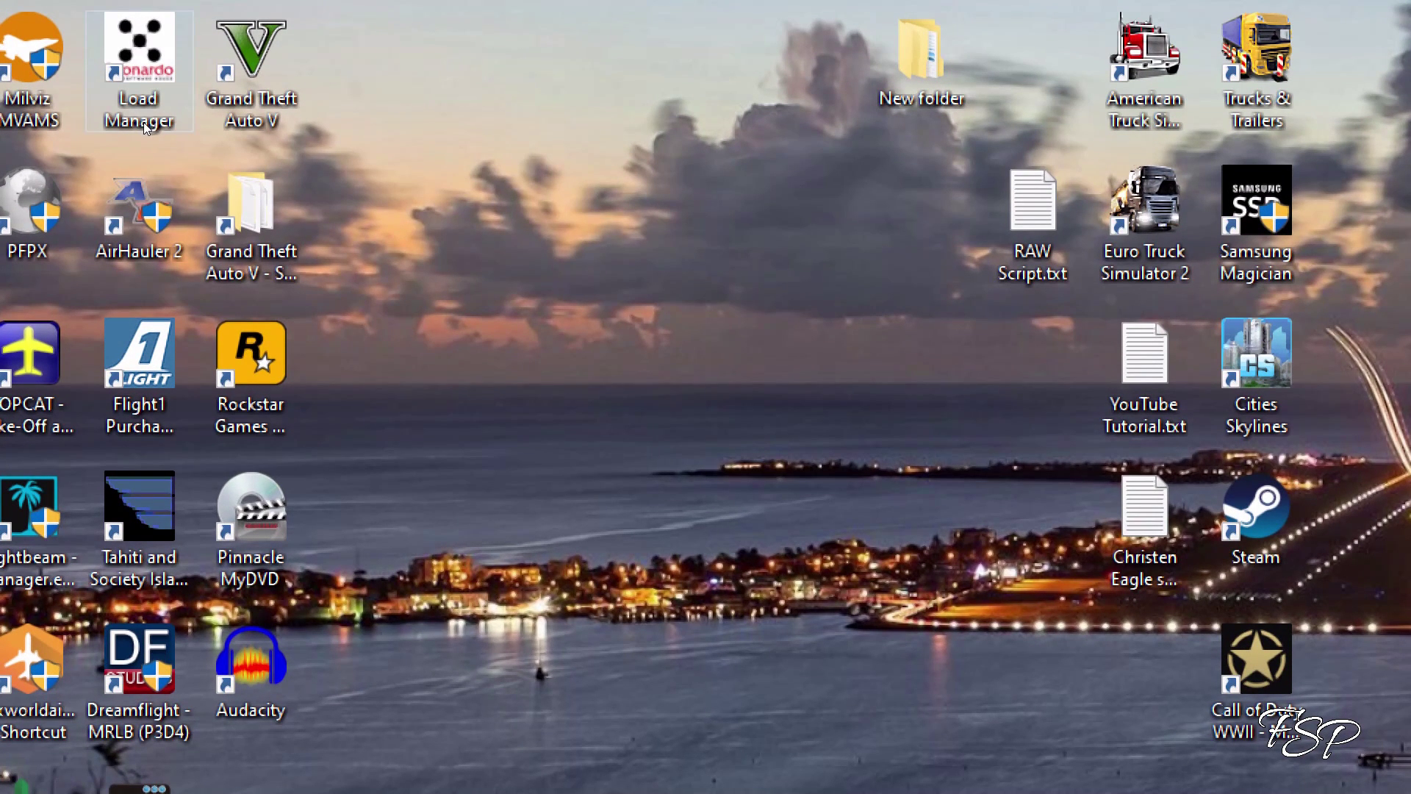
- Launch the Maddog X Load Manager and select the MD-88 variant
{"action": "double_click", "coordinate": [145, 129]}
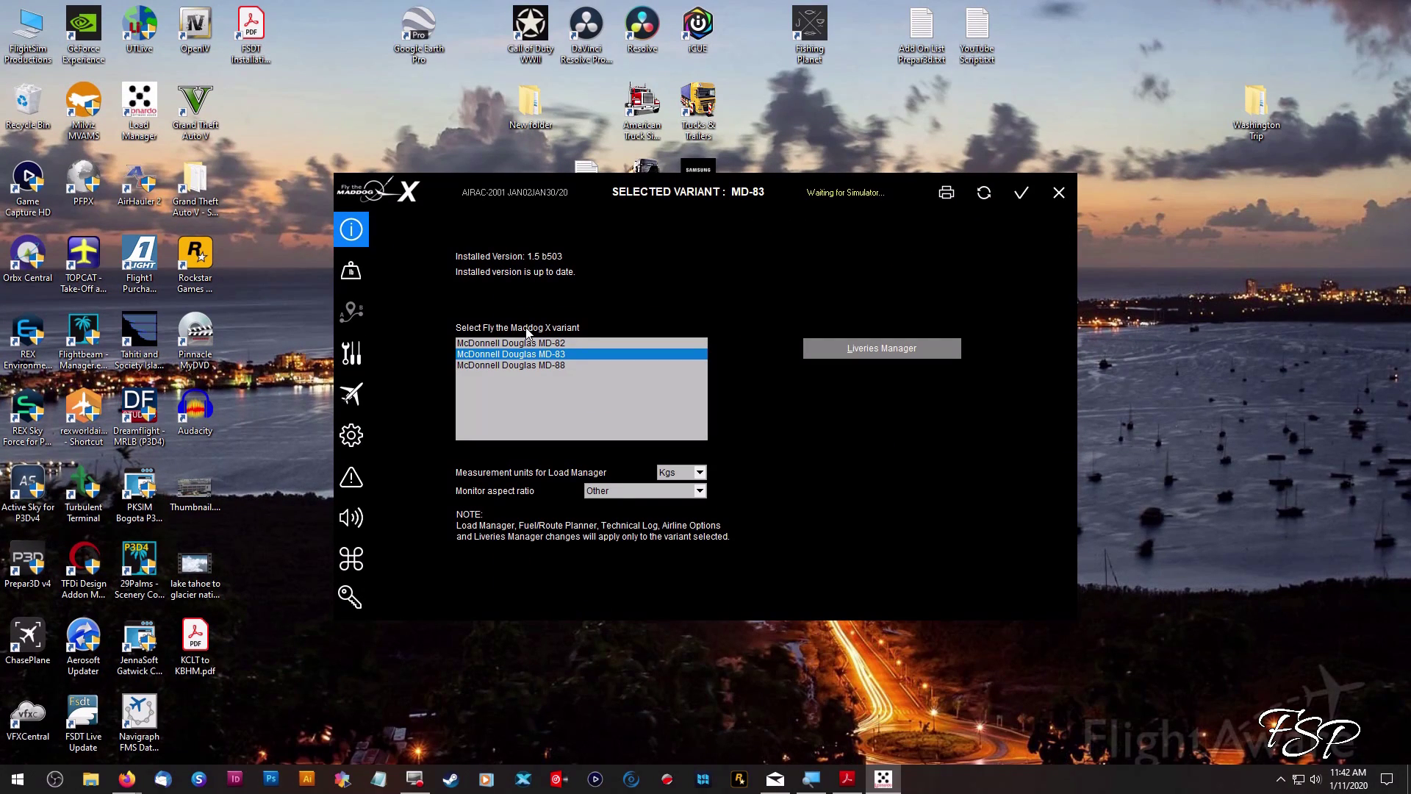
{"action": "left_click", "coordinate": [554, 345]}
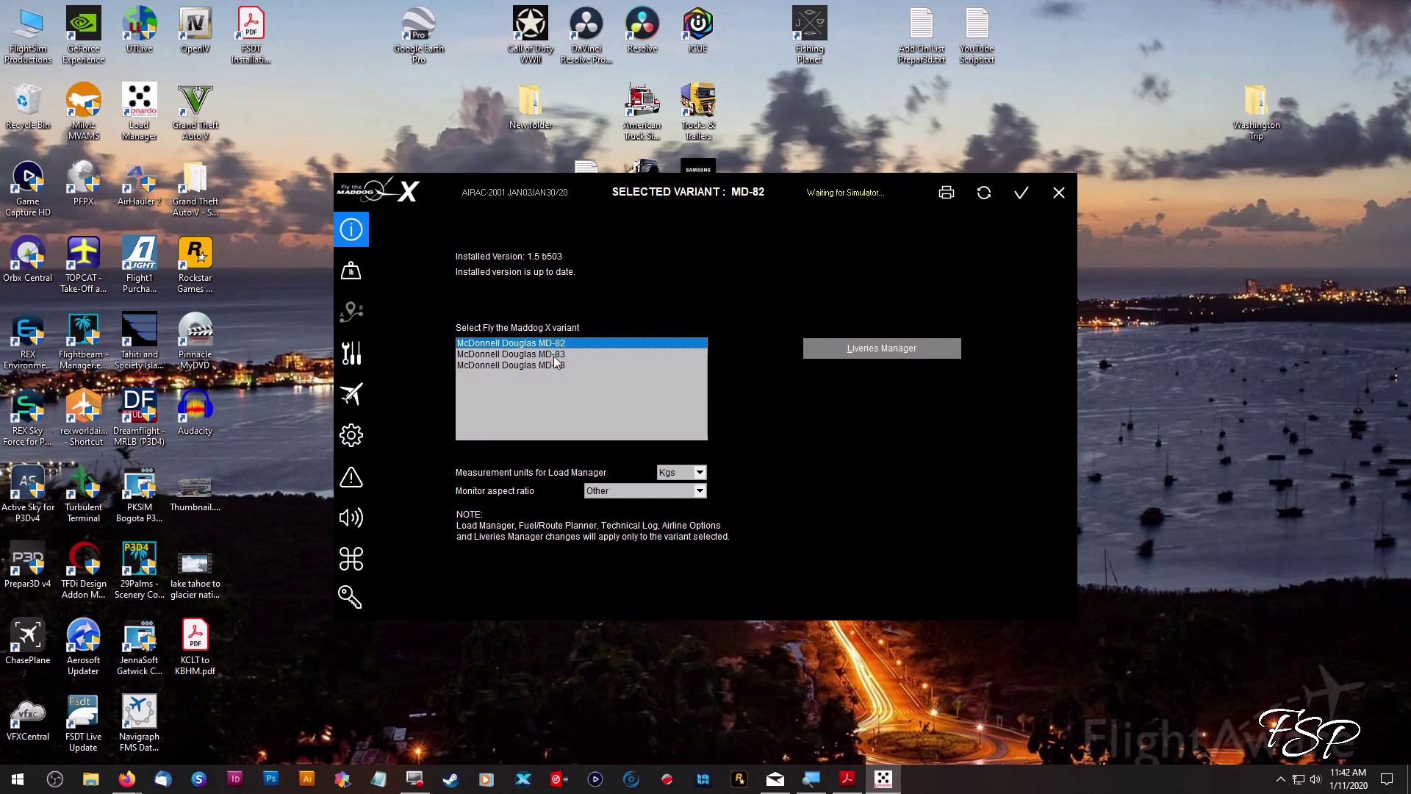
{"action": "left_click", "coordinate": [554, 356]}
{"action": "left_click", "coordinate": [550, 366]}
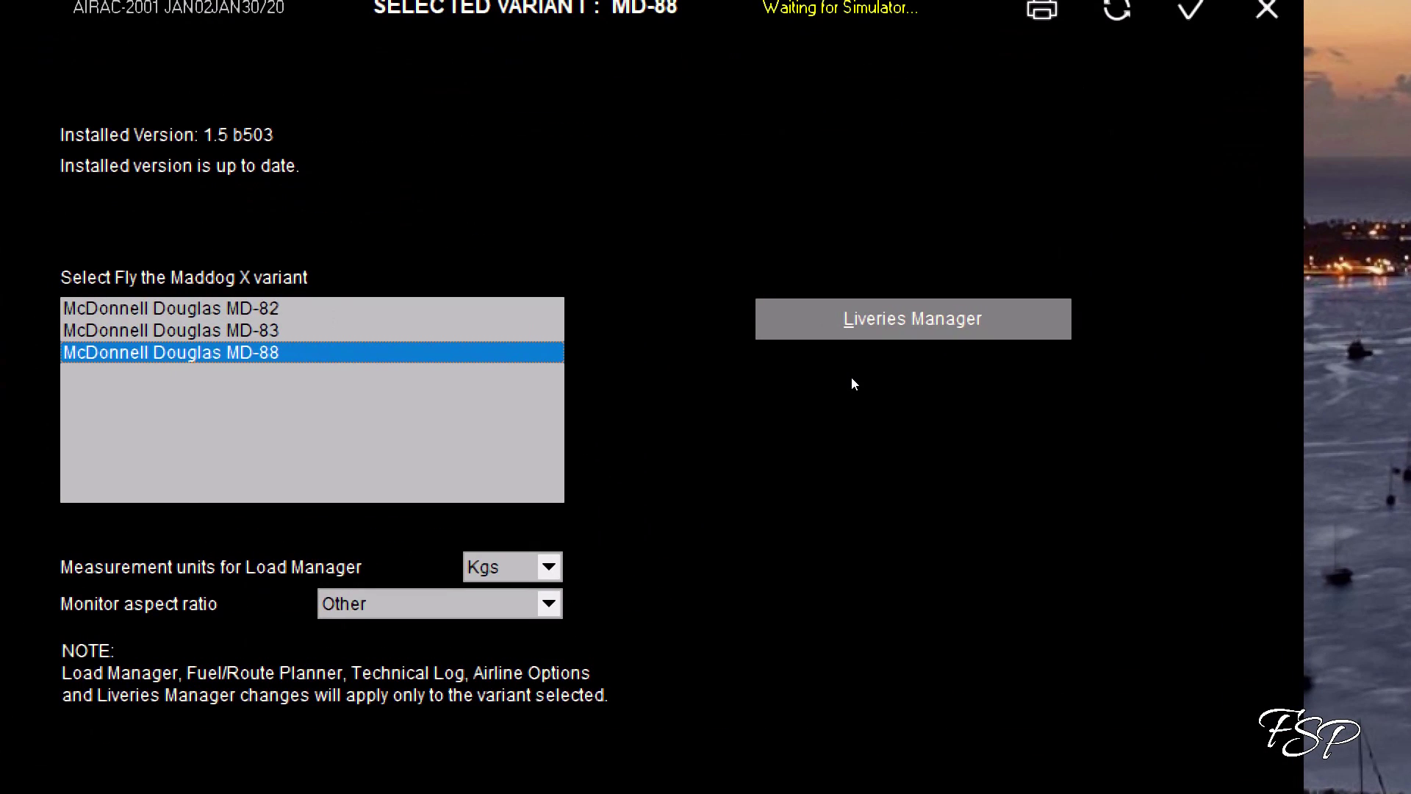
- Check in the Liveries Manager that MD-88 has only the N904DL (Delta Airlines) livery, then exit
{"action": "left_click", "coordinate": [849, 339]}
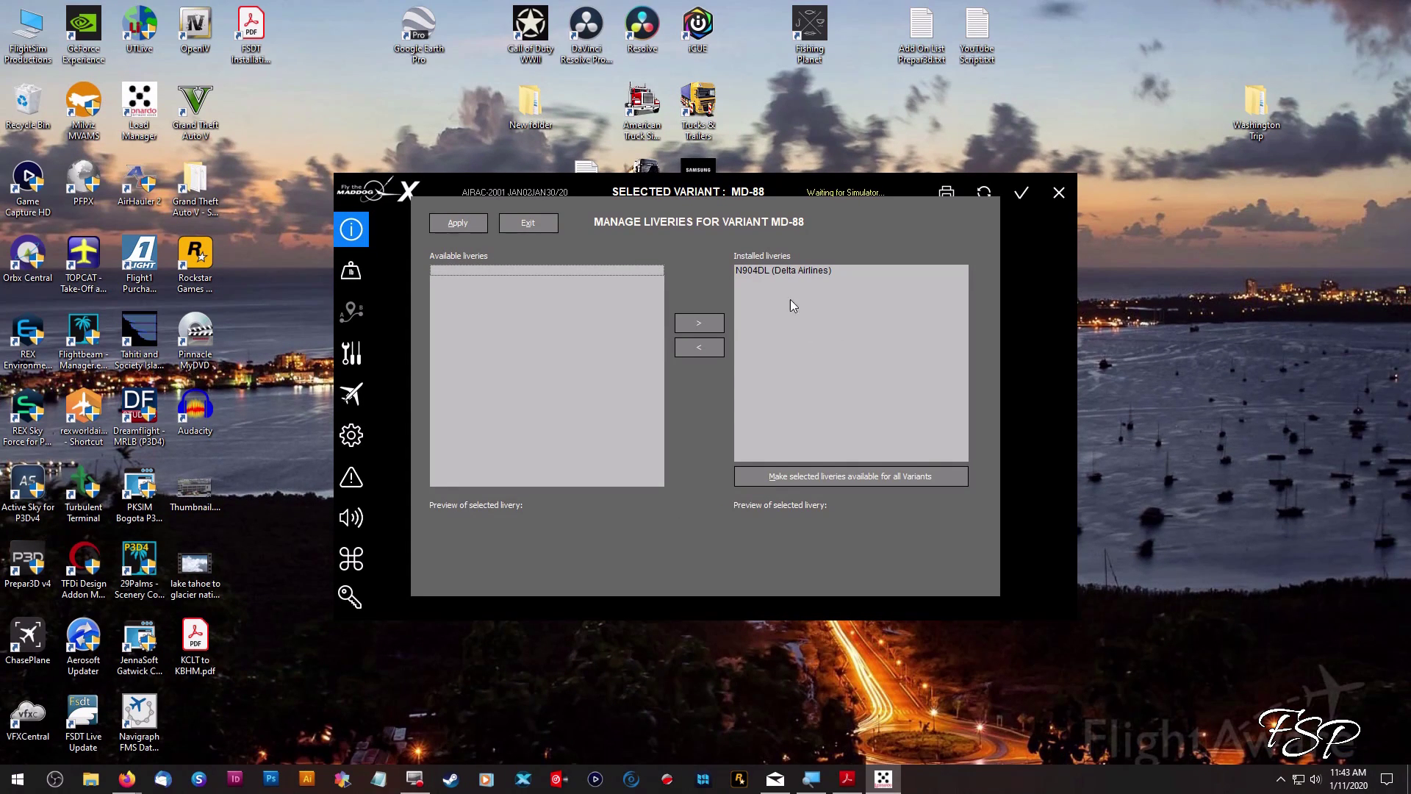
{"action": "left_click", "coordinate": [793, 270]}
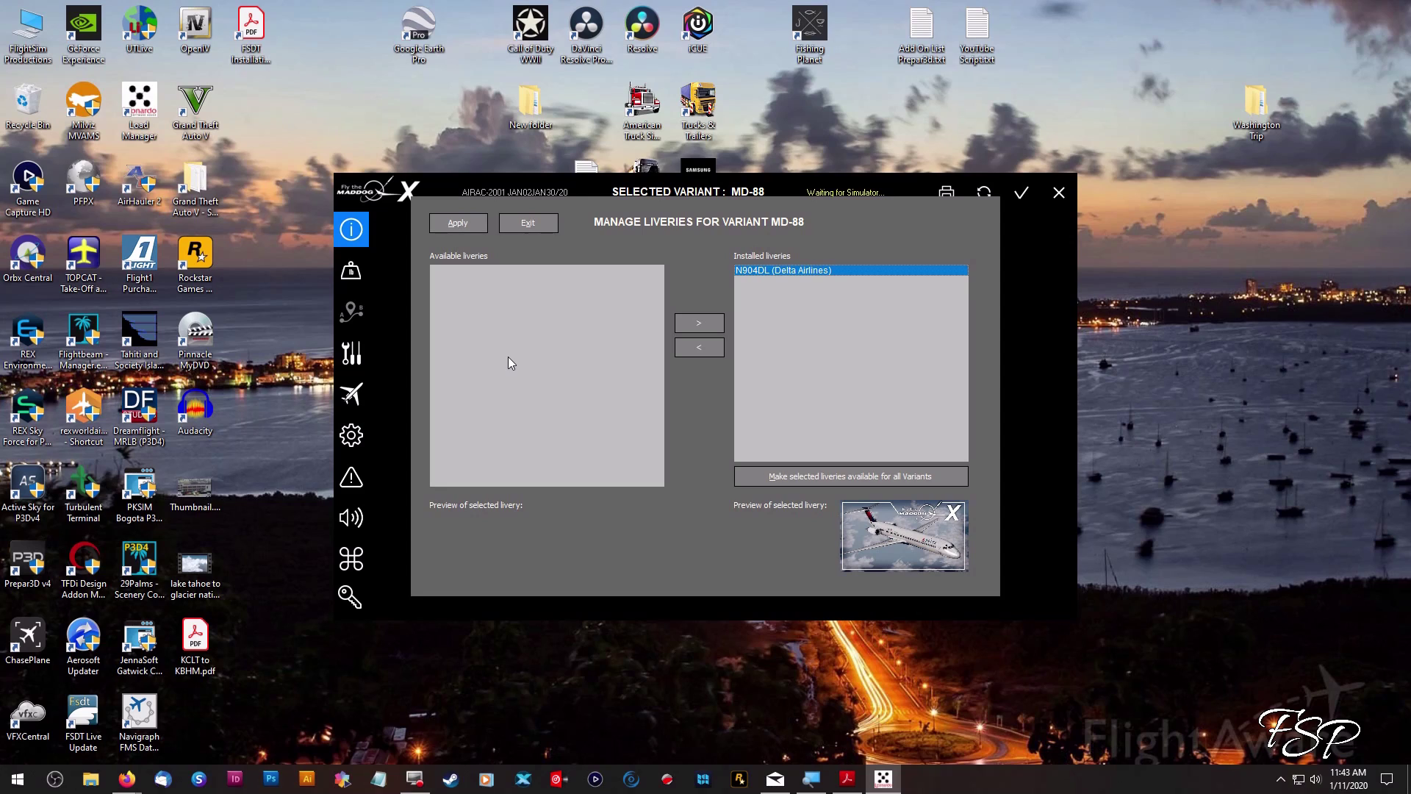
{"action": "left_click", "coordinate": [530, 224]}
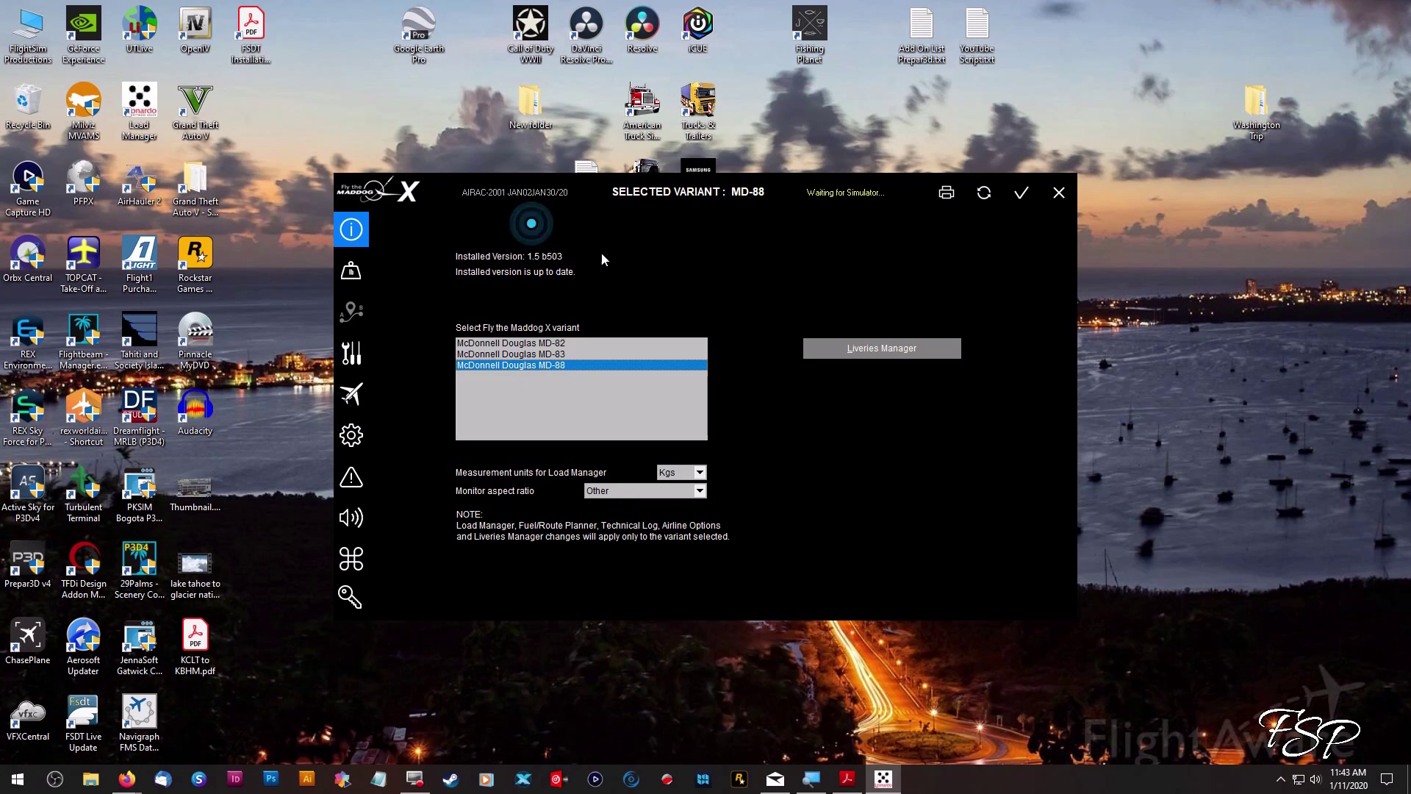
- Close the Load Manager and open the Fly the Maddog X Freeware repaints archive in Firefox
{"action": "left_click", "coordinate": [1059, 193]}
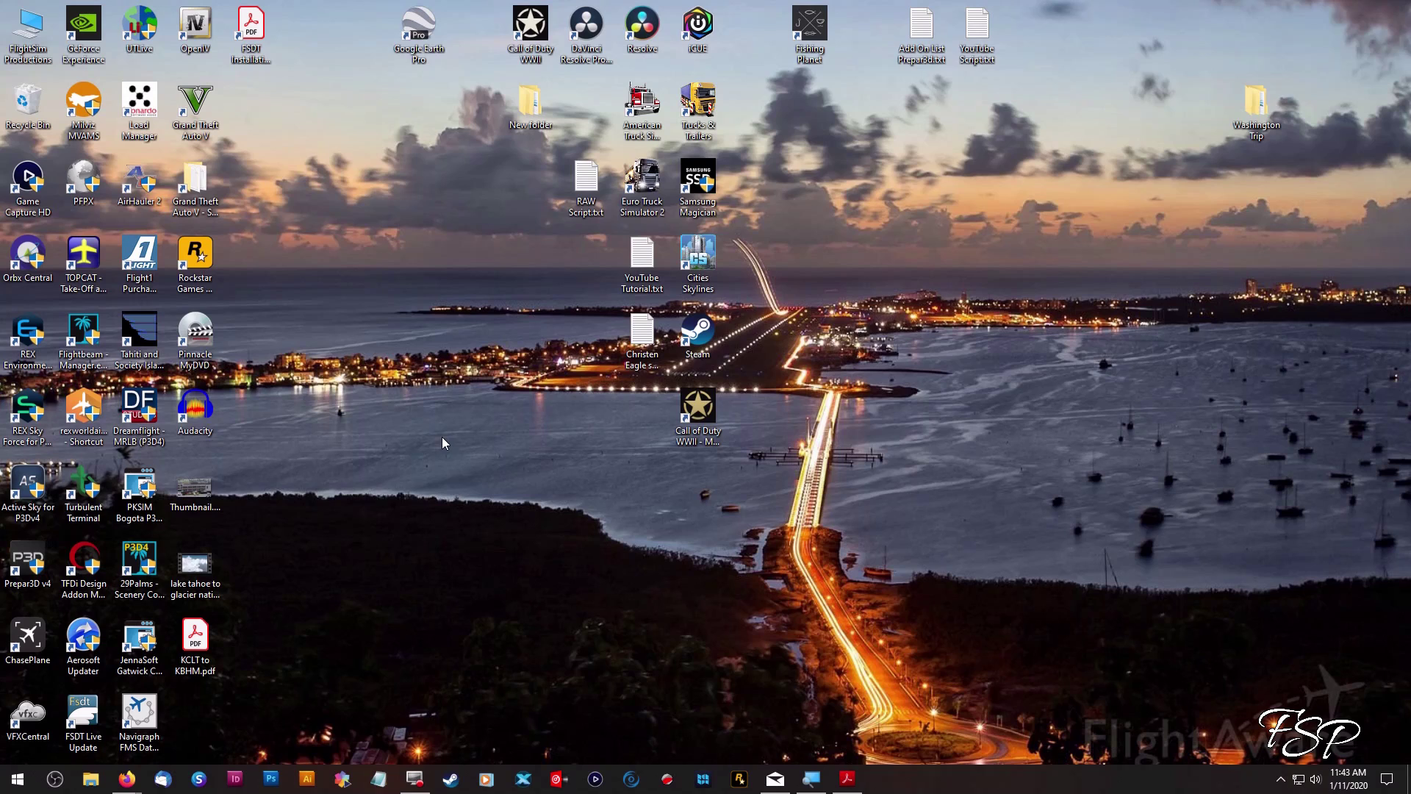
{"action": "mouse_move", "coordinate": [126, 778]}
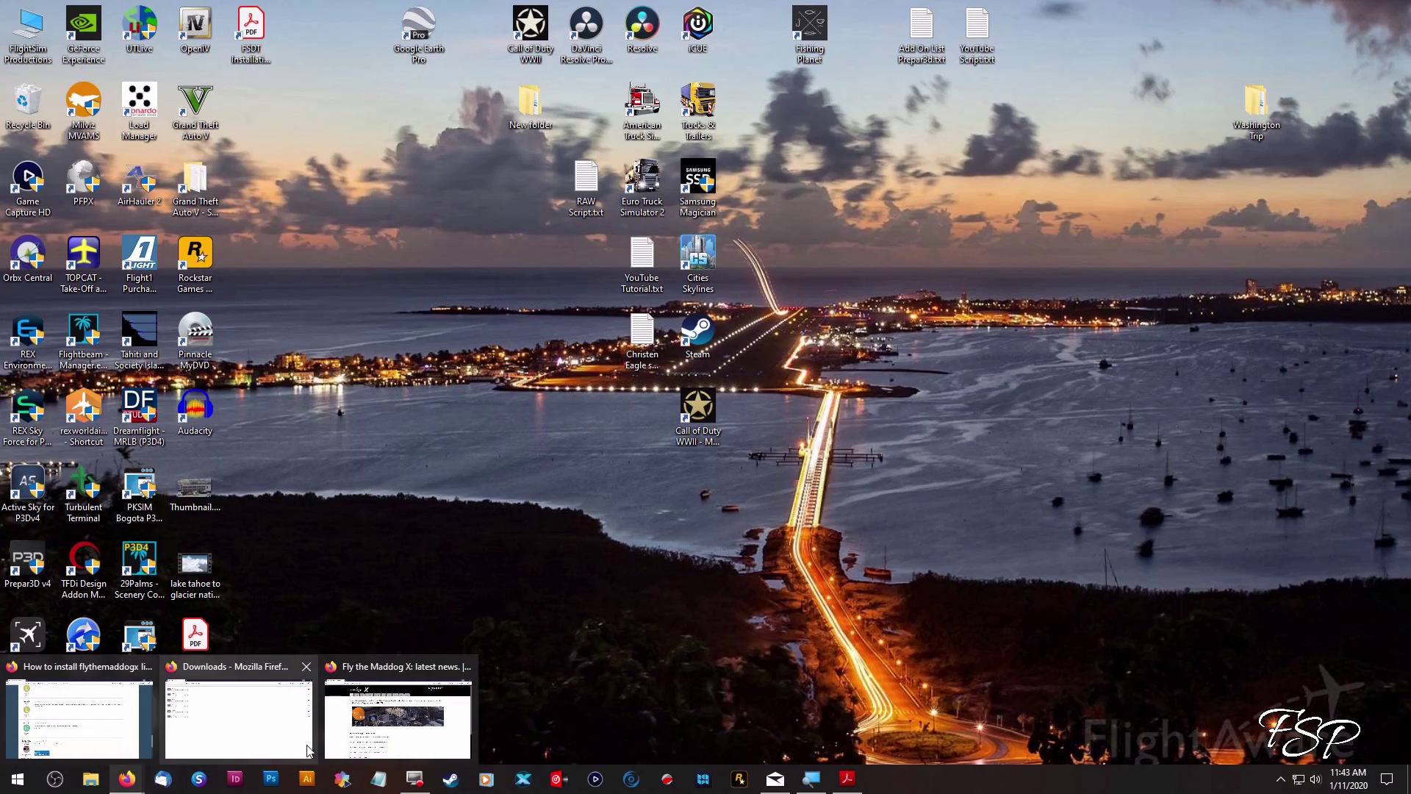
{"action": "left_click", "coordinate": [390, 724]}
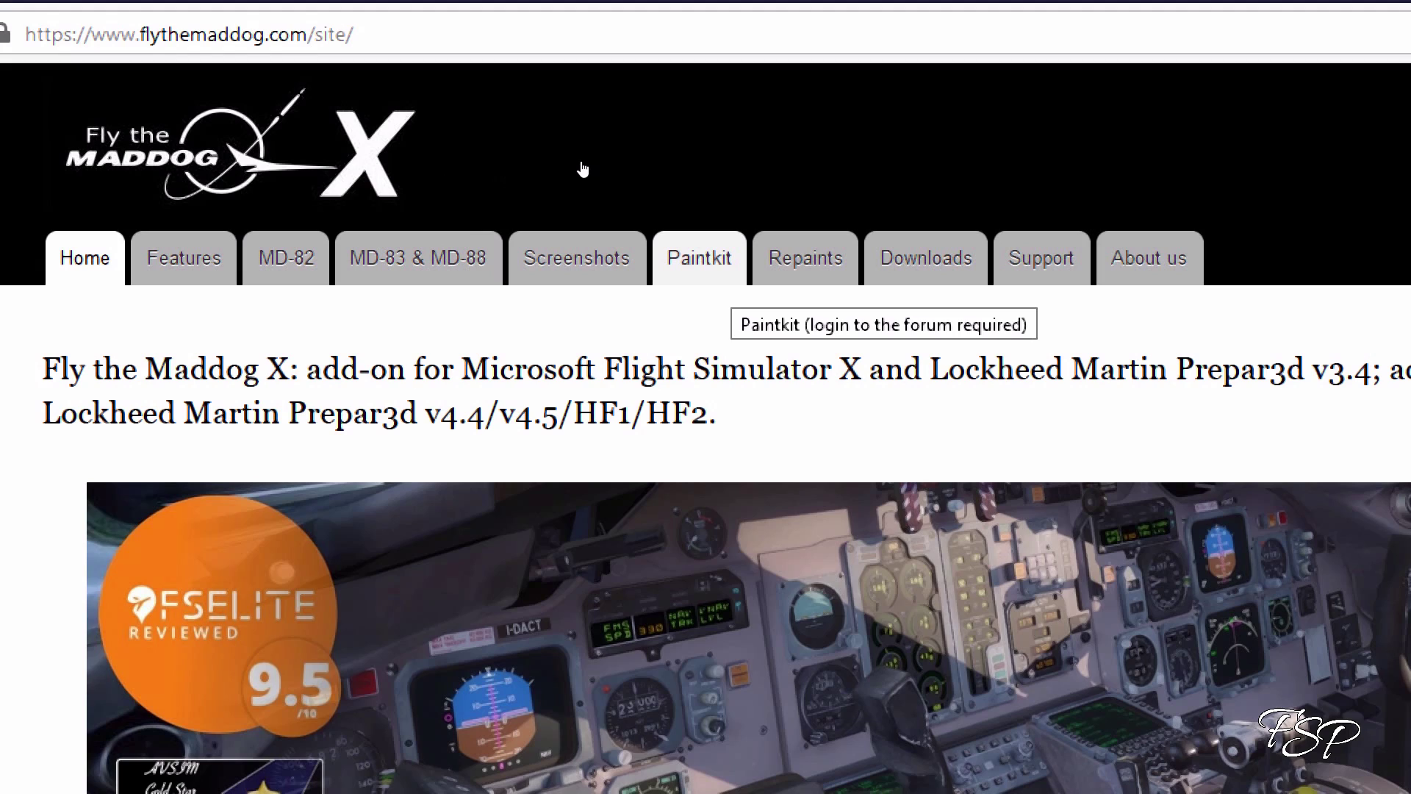
{"action": "left_click", "coordinate": [621, 153]}
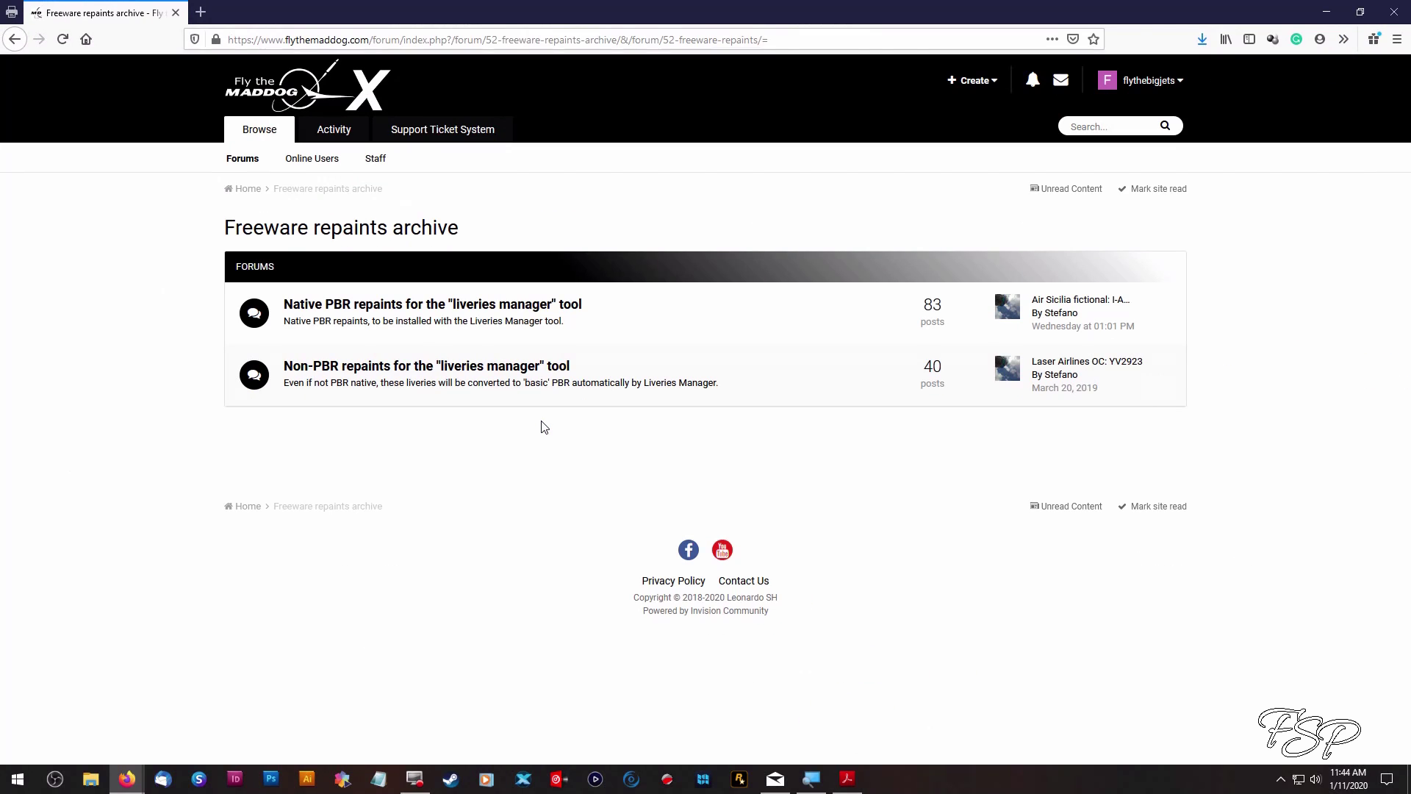
- Open the Native PBR repaints forum and scroll down to the Alitalia: I-DATI topic
{"action": "left_click", "coordinate": [505, 307]}
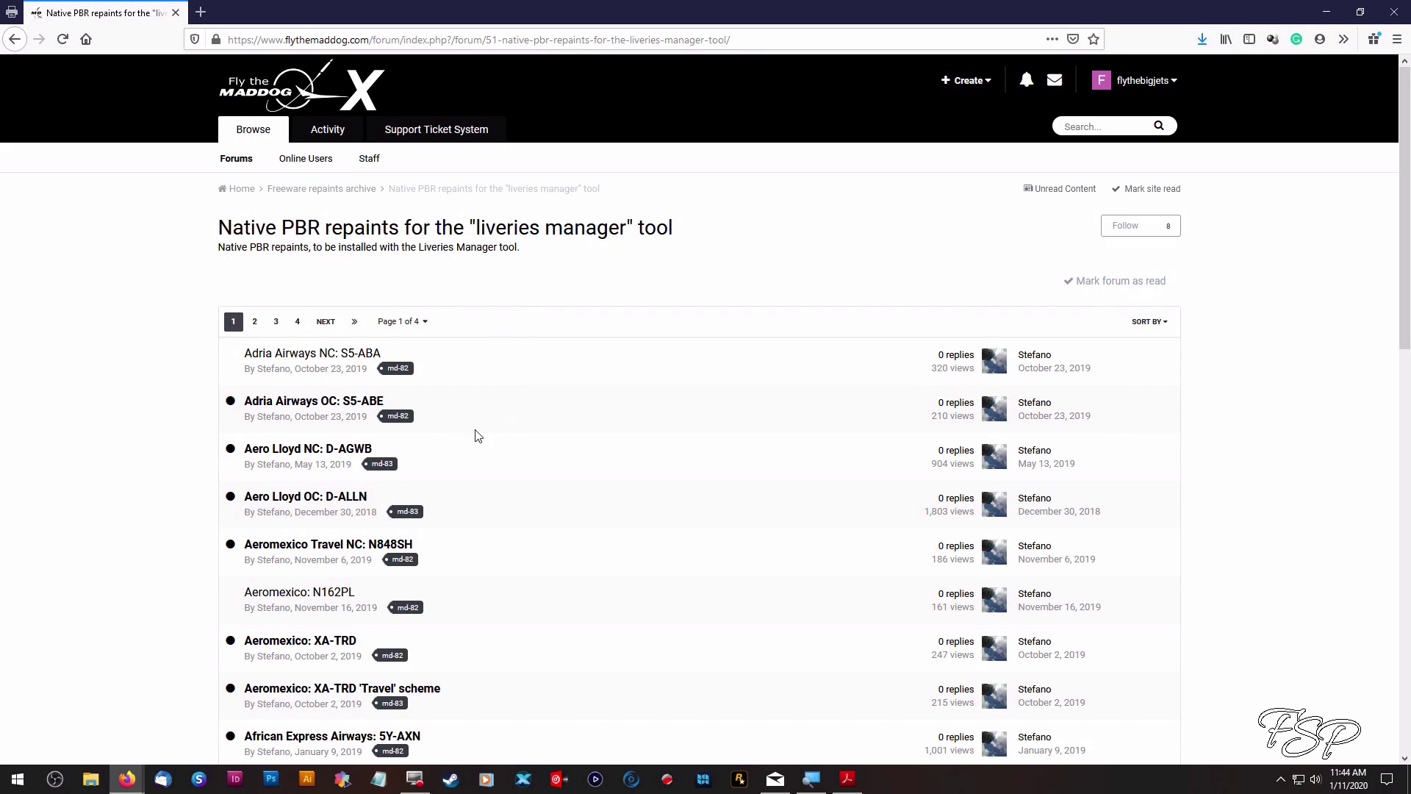
{"action": "scroll", "coordinate": [452, 427], "scroll_direction": "down", "scroll_amount": 1}
{"action": "scroll", "coordinate": [452, 428], "scroll_direction": "down", "scroll_amount": 1}
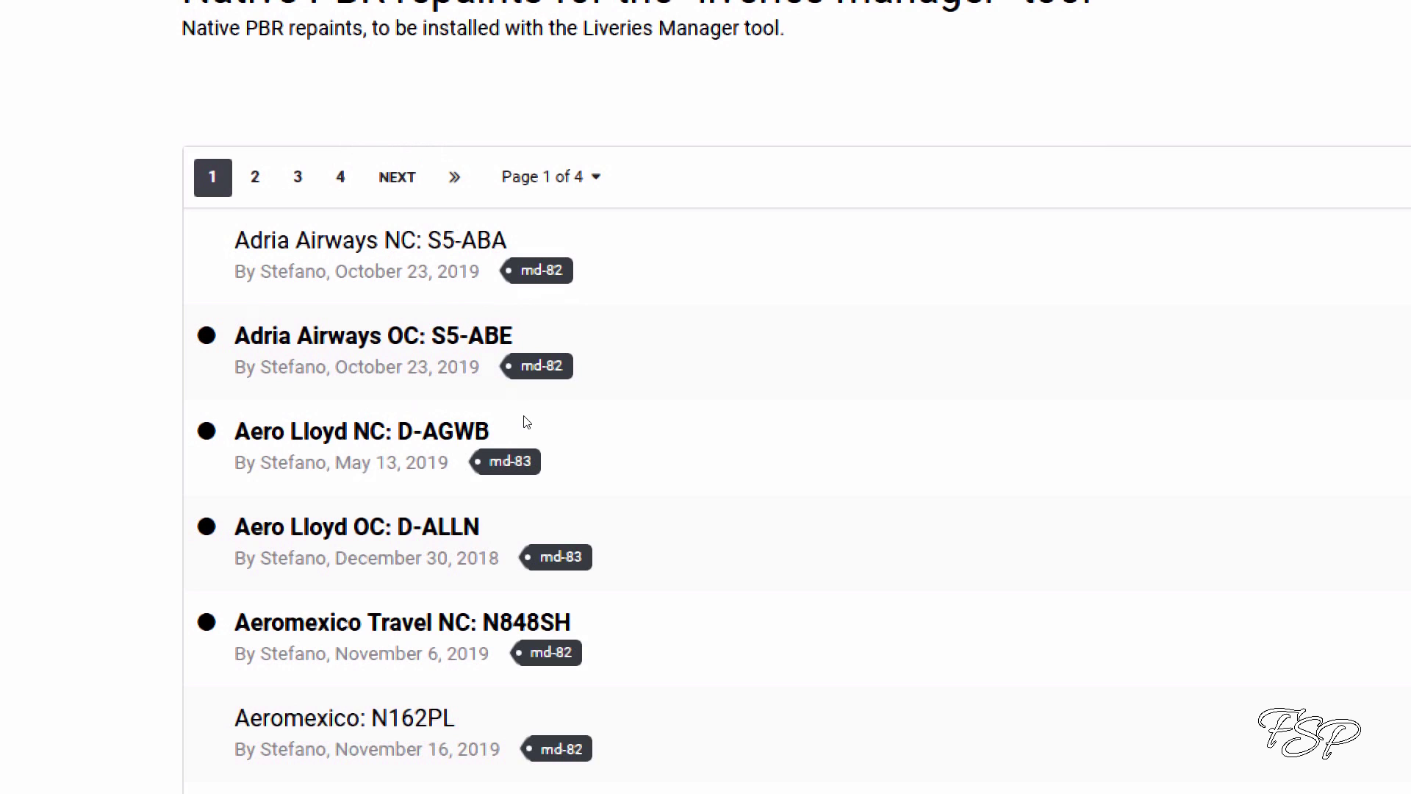
{"action": "scroll", "coordinate": [526, 419], "scroll_direction": "down", "scroll_amount": 6}
{"action": "scroll", "coordinate": [527, 420], "scroll_direction": "down", "scroll_amount": 10}
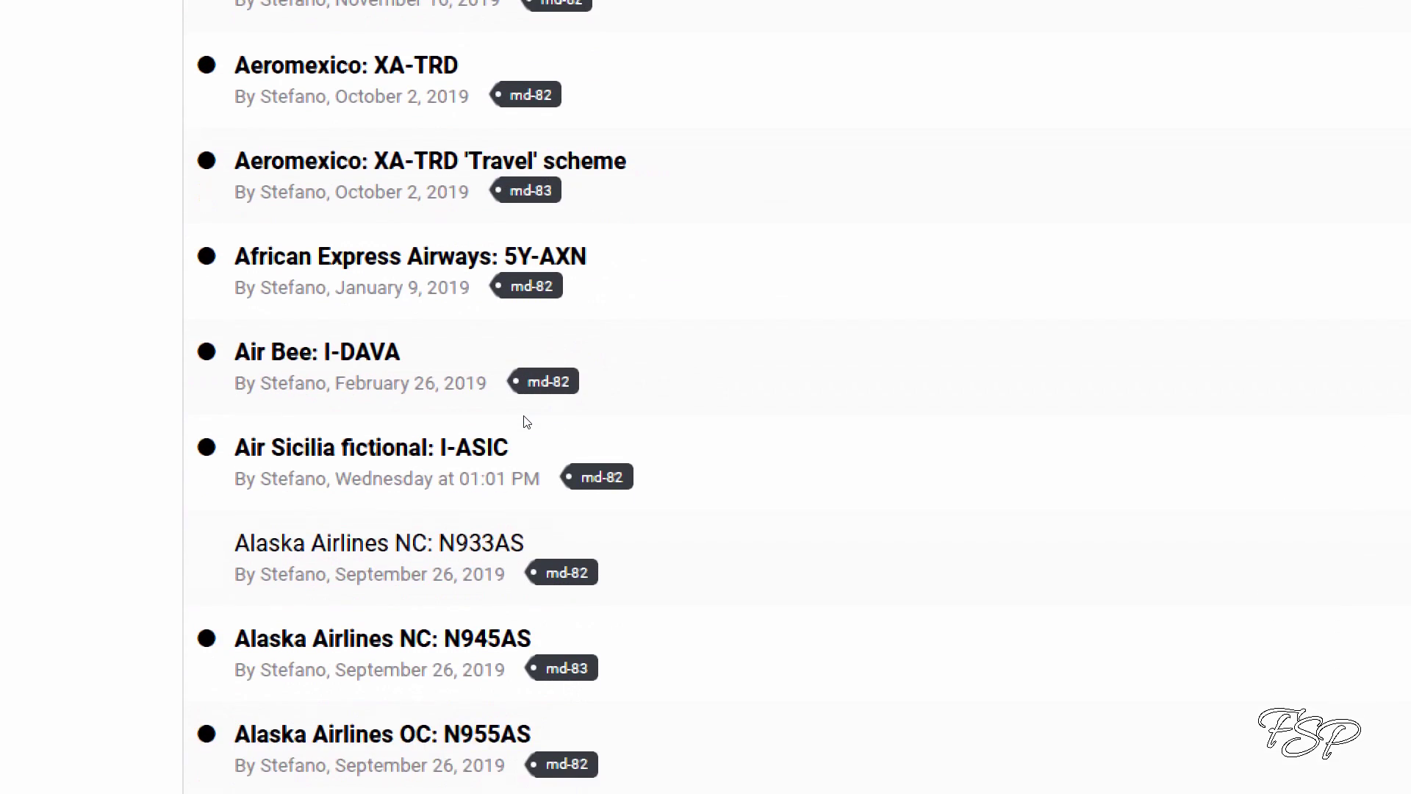
{"action": "scroll", "coordinate": [526, 420], "scroll_direction": "down", "scroll_amount": 6}
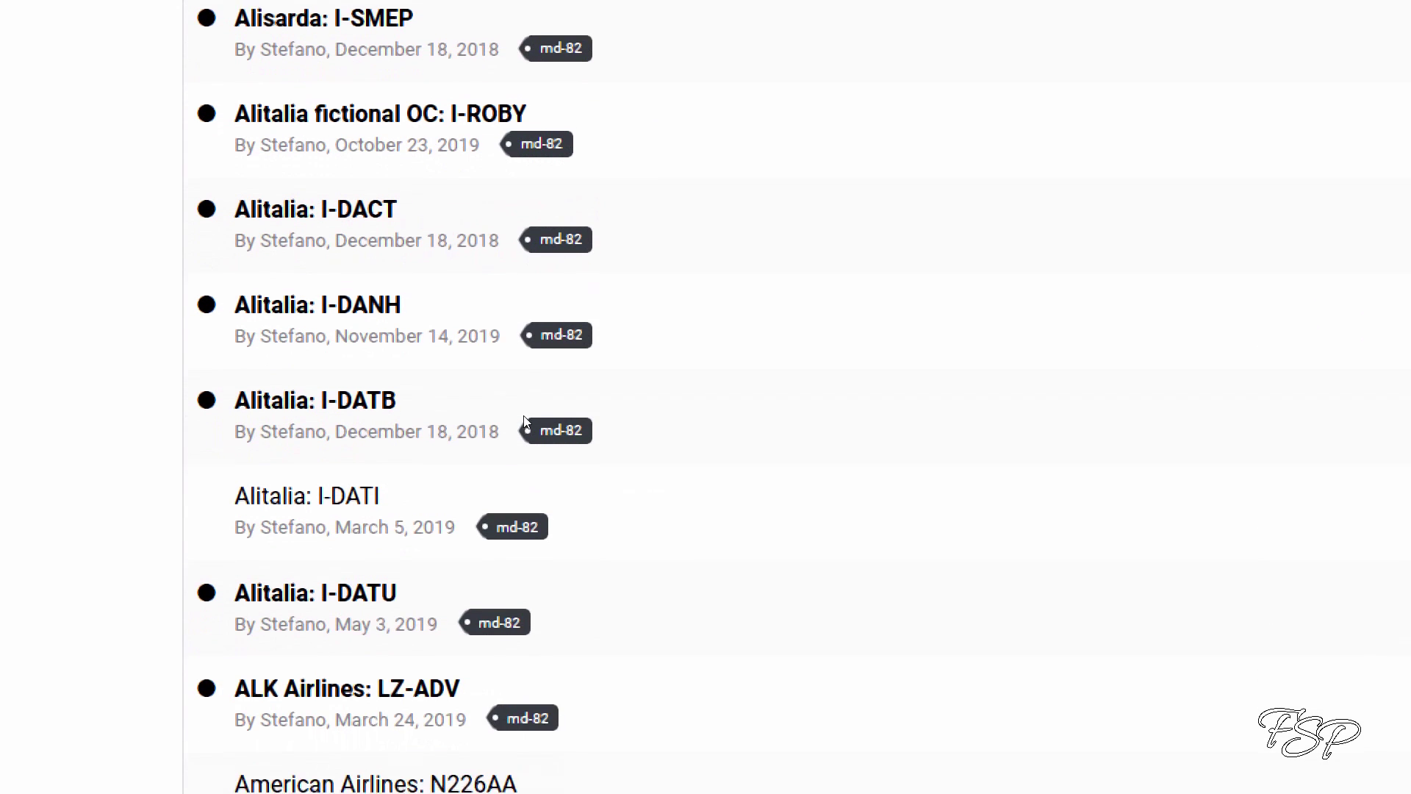
{"action": "scroll", "coordinate": [526, 421], "scroll_direction": "down", "scroll_amount": 2}
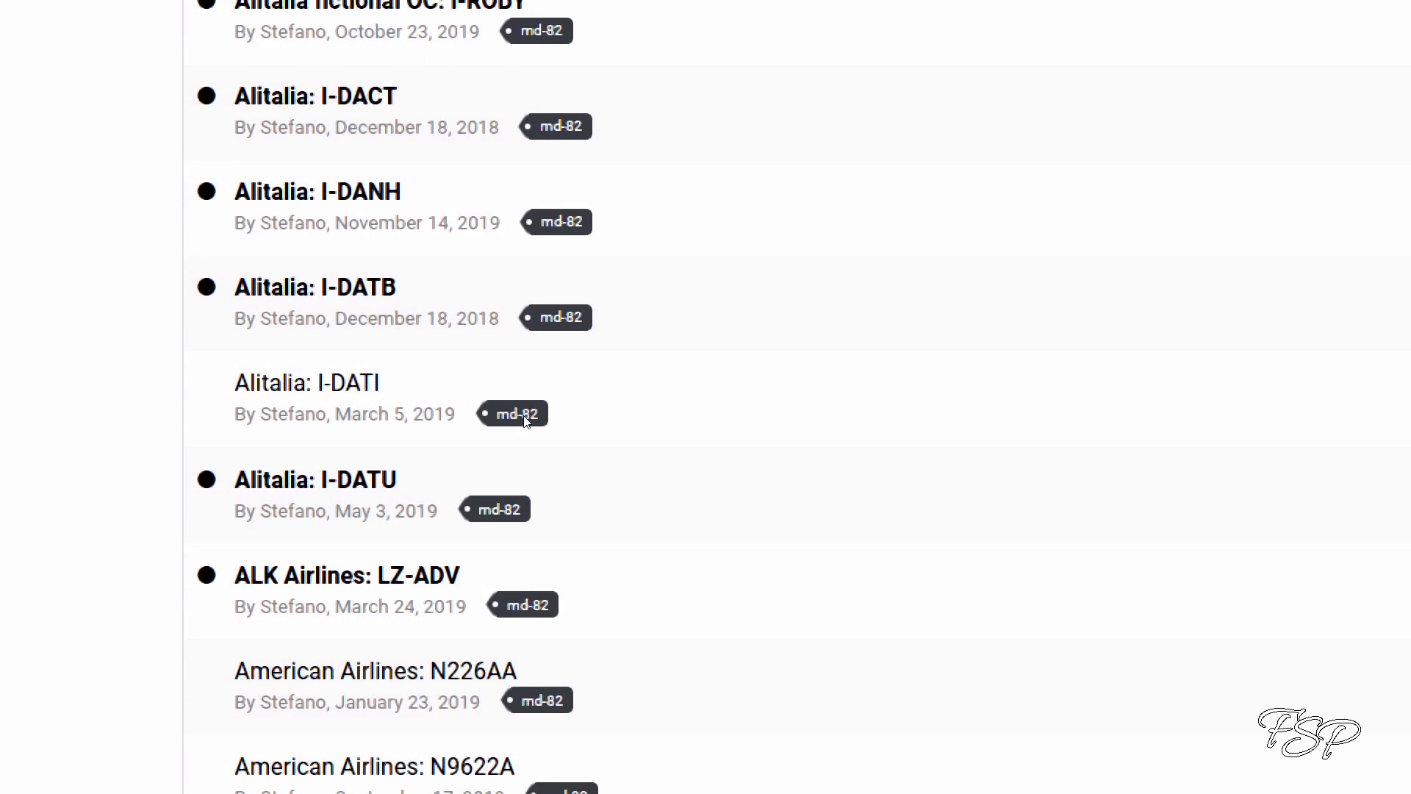
{"action": "left_click", "coordinate": [287, 351]}
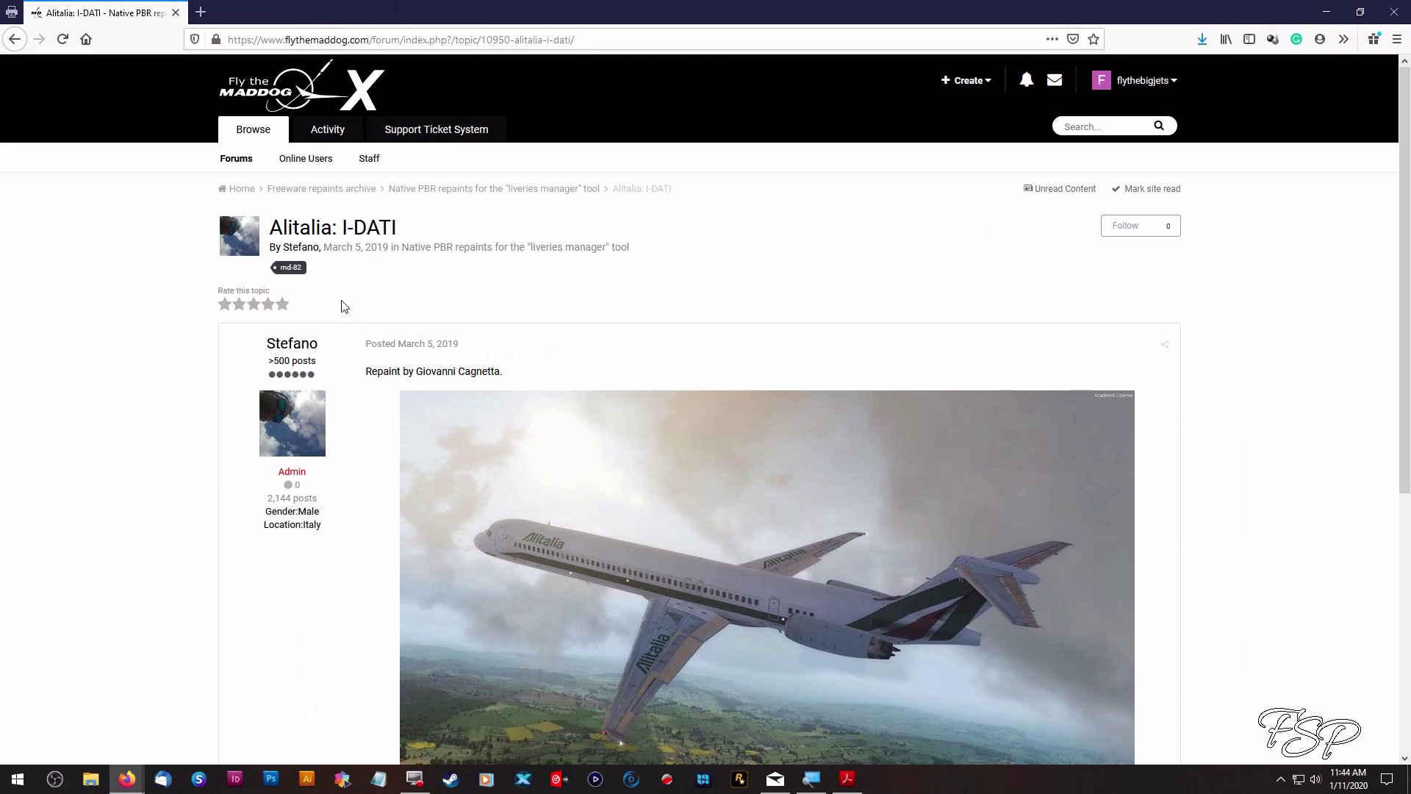
- Download the I-DATI repaint and save I-DATI.zip to the Desktop
{"action": "scroll", "coordinate": [523, 497], "scroll_direction": "down", "scroll_amount": 3}
{"action": "scroll", "coordinate": [523, 496], "scroll_direction": "down", "scroll_amount": 1}
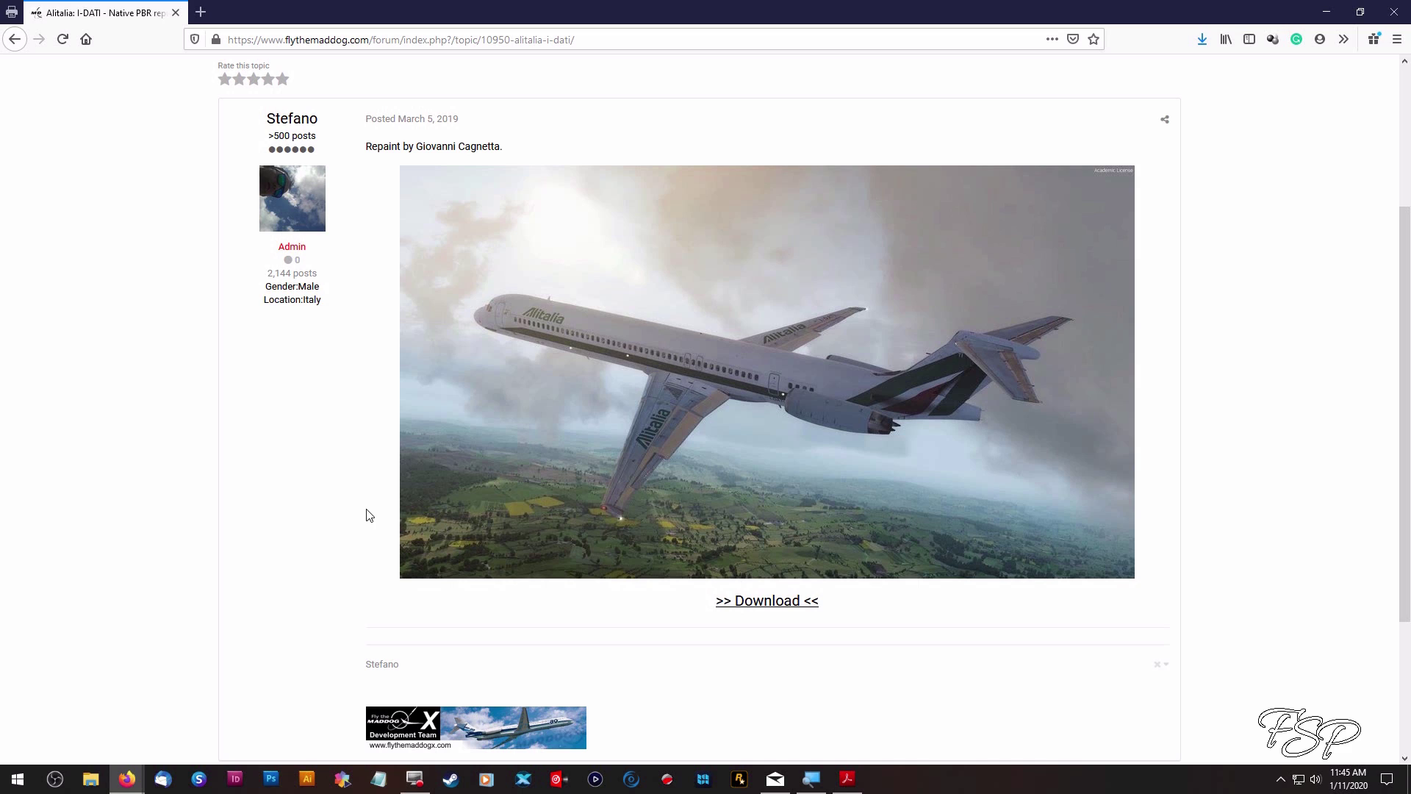
{"action": "left_click", "coordinate": [772, 601]}
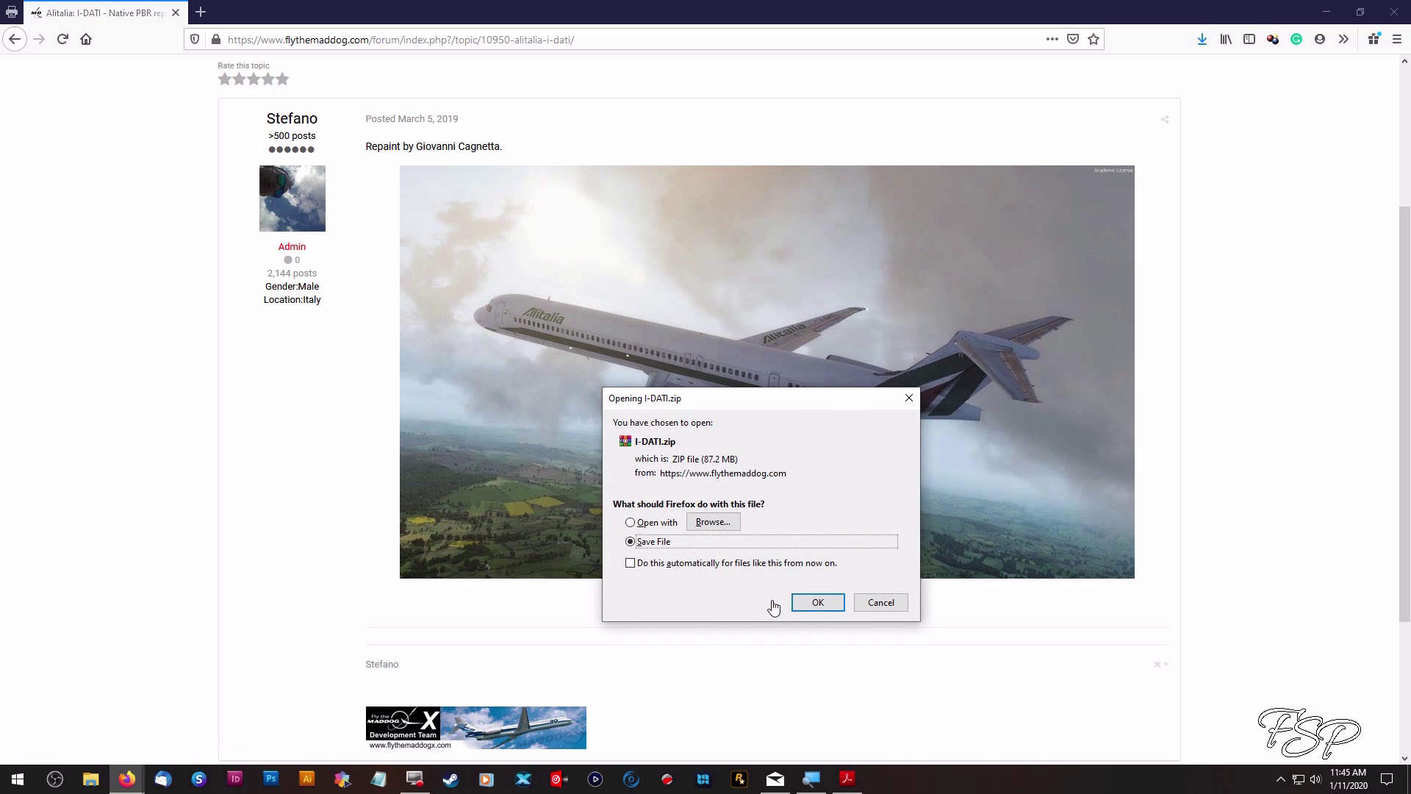
{"action": "left_click", "coordinate": [818, 602]}
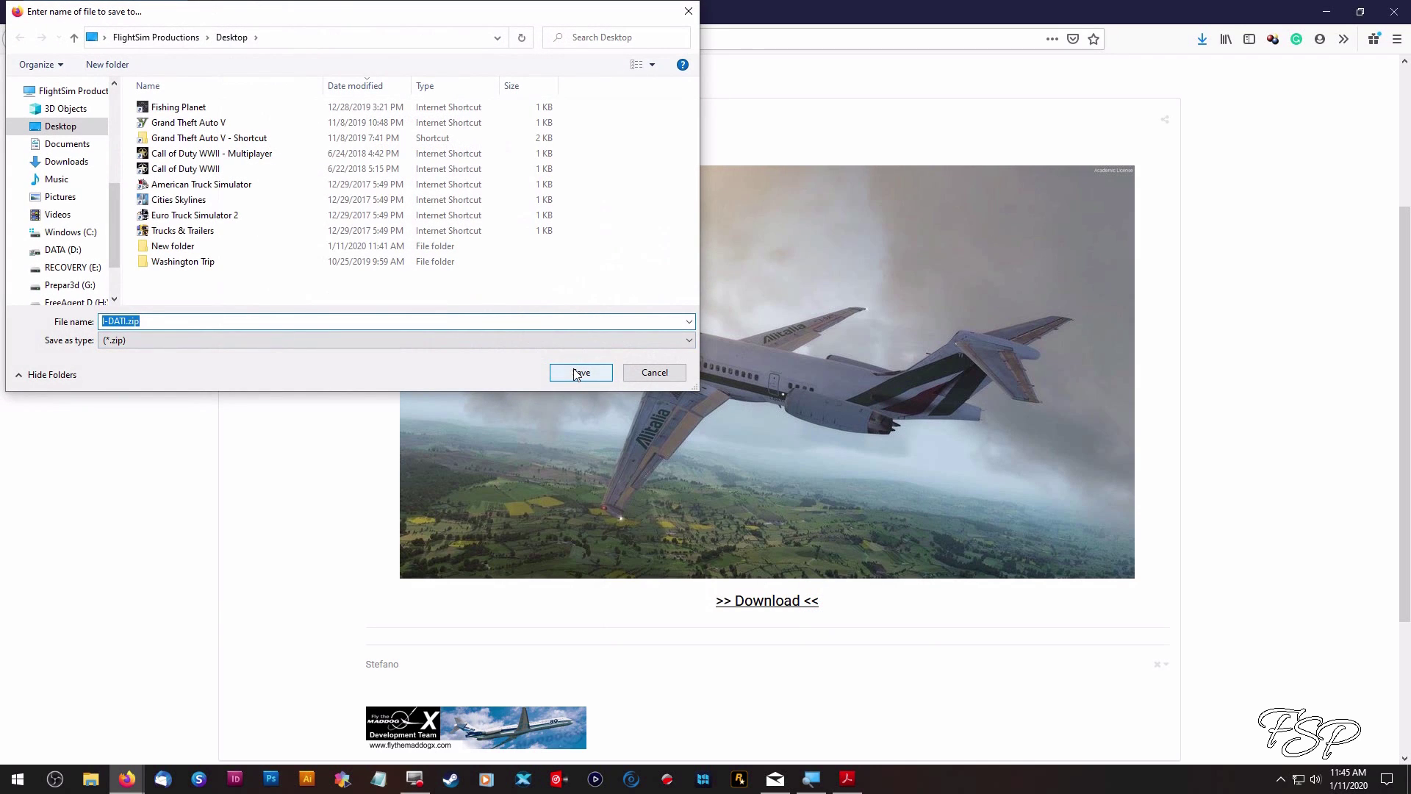
{"action": "left_click", "coordinate": [574, 369]}
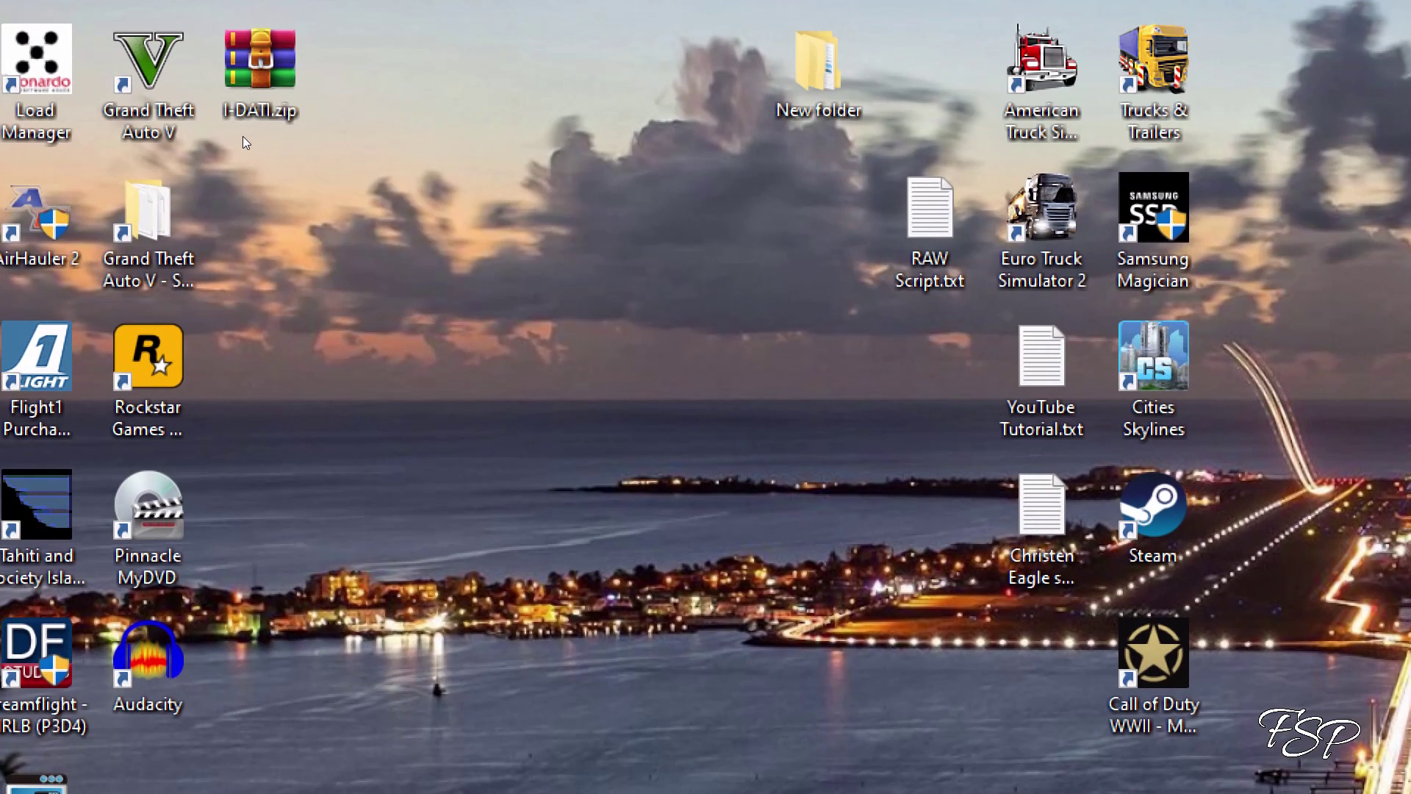
- Select the downloaded I-DATI.zip archive on the Windows desktop
{"action": "left_click", "coordinate": [254, 98]}
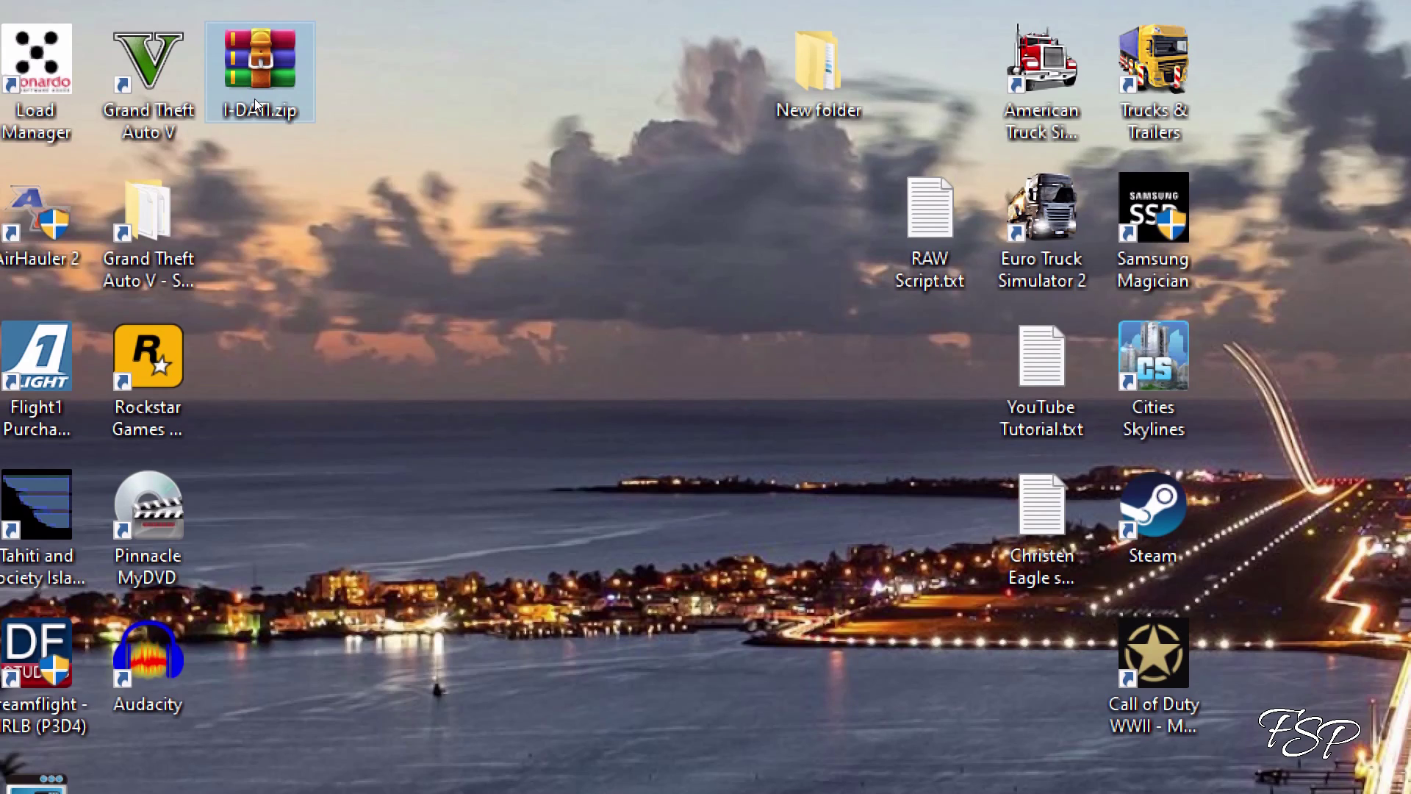
{"action": "left_click", "coordinate": [254, 98]}
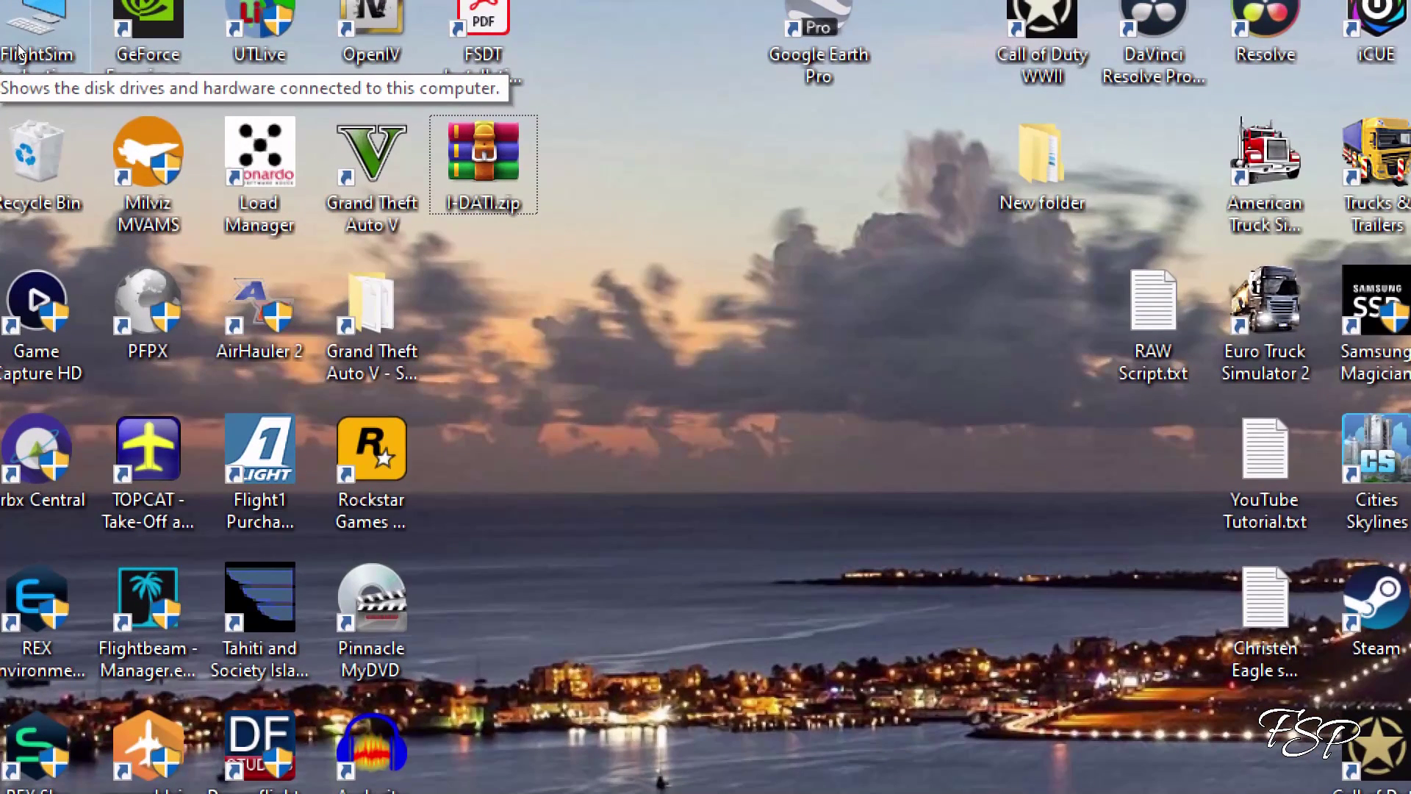
- Browse in File Explorer from This PC to Documents > Maddog X Files
{"action": "double_click", "coordinate": [22, 48]}
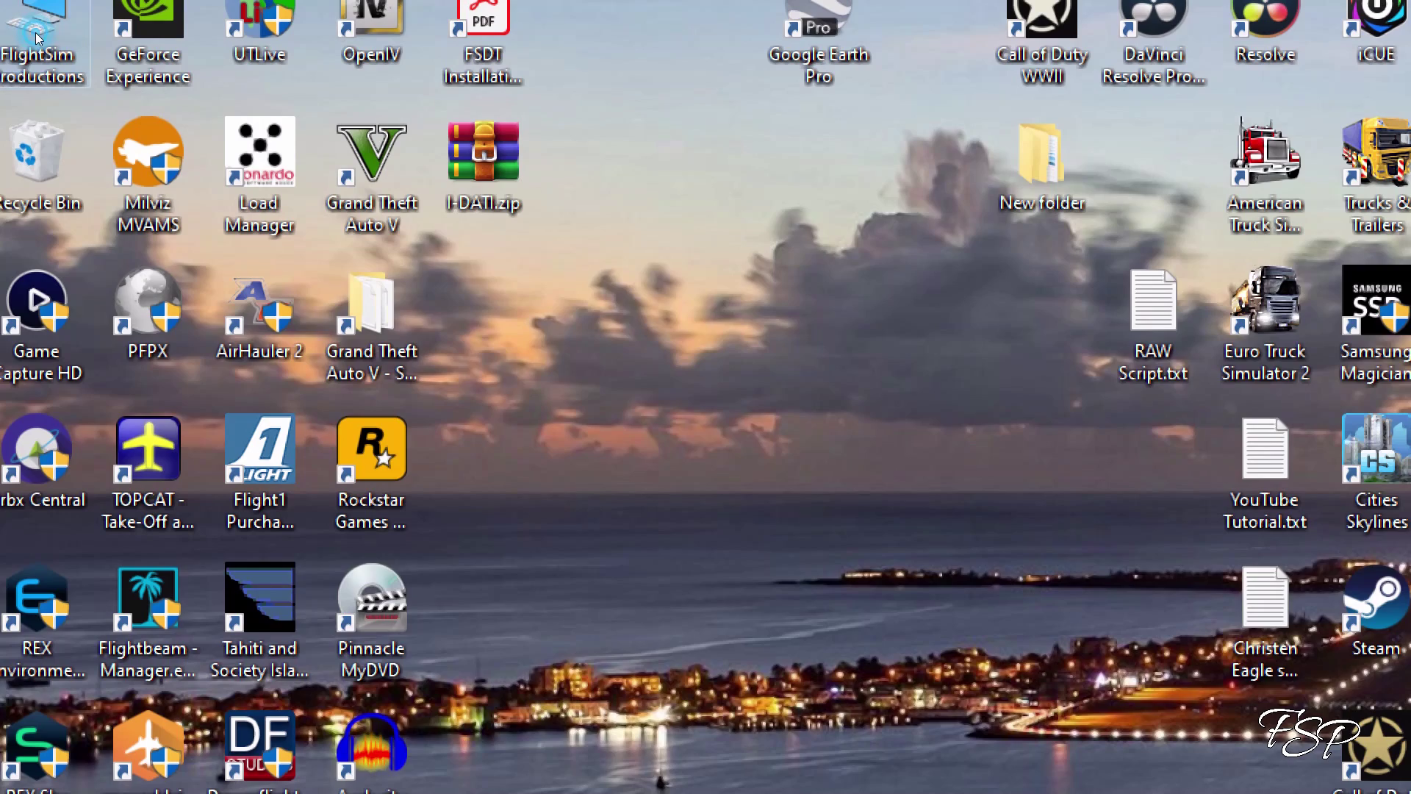
{"action": "scroll", "coordinate": [452, 627], "scroll_direction": "up", "scroll_amount": 3}
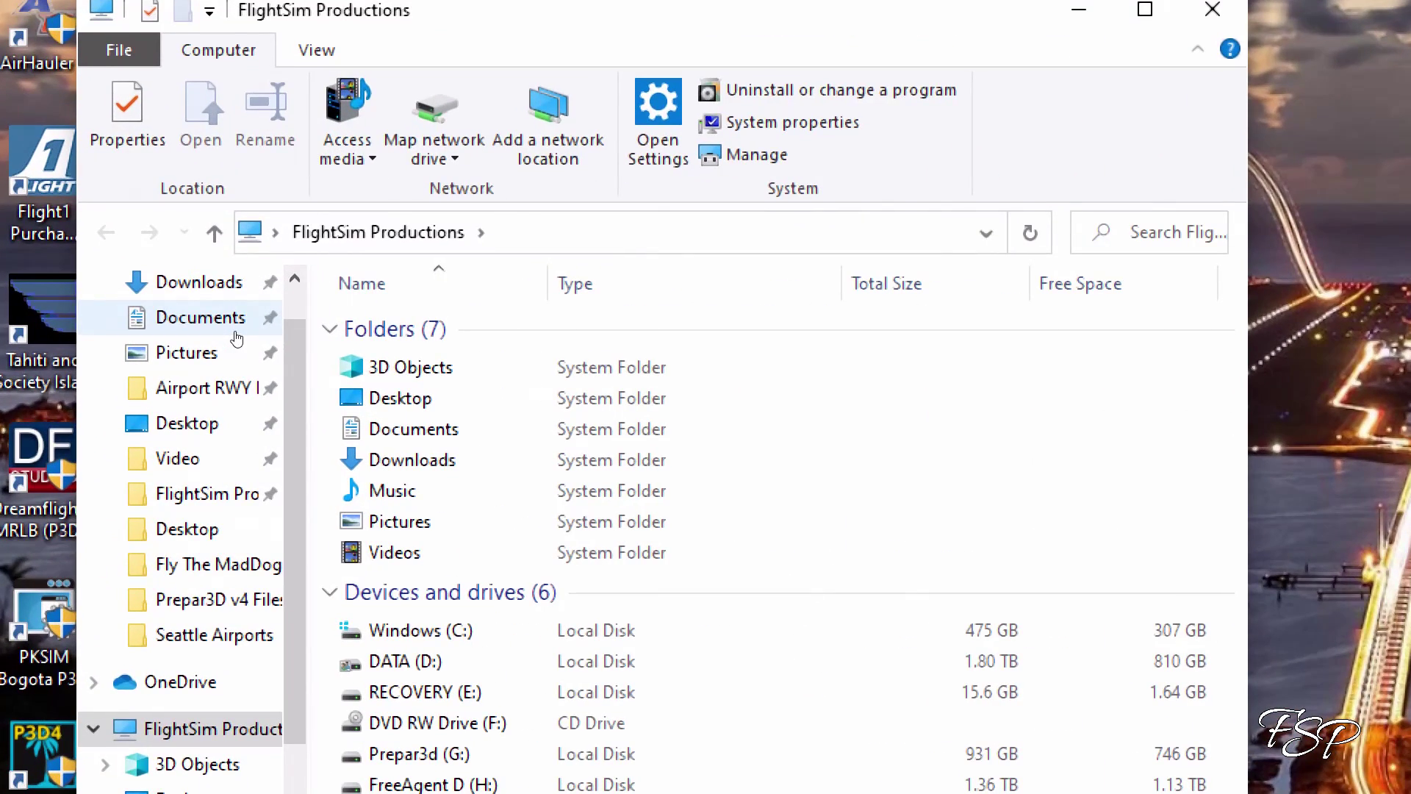
{"action": "left_click", "coordinate": [226, 317]}
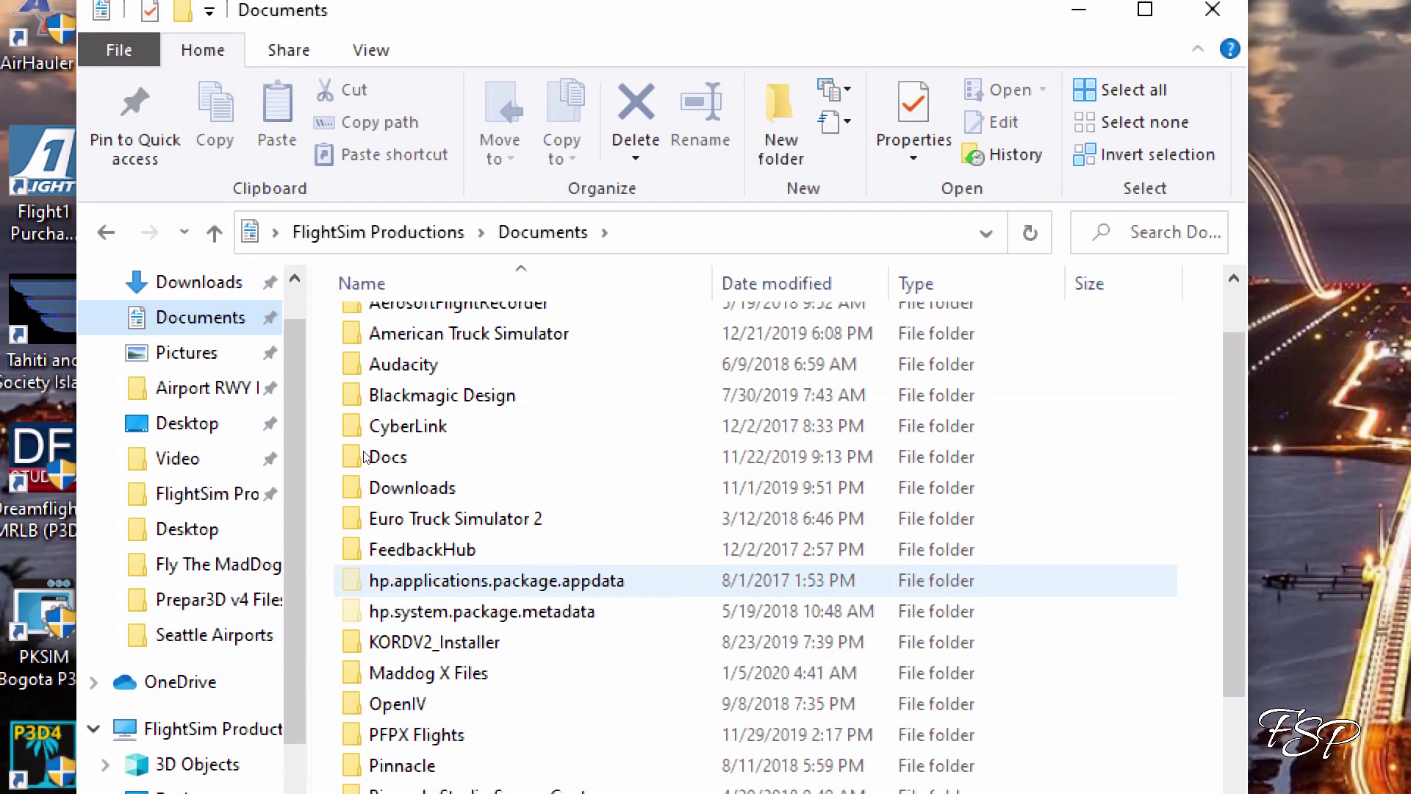
{"action": "scroll", "coordinate": [365, 457], "scroll_direction": "down", "scroll_amount": 2}
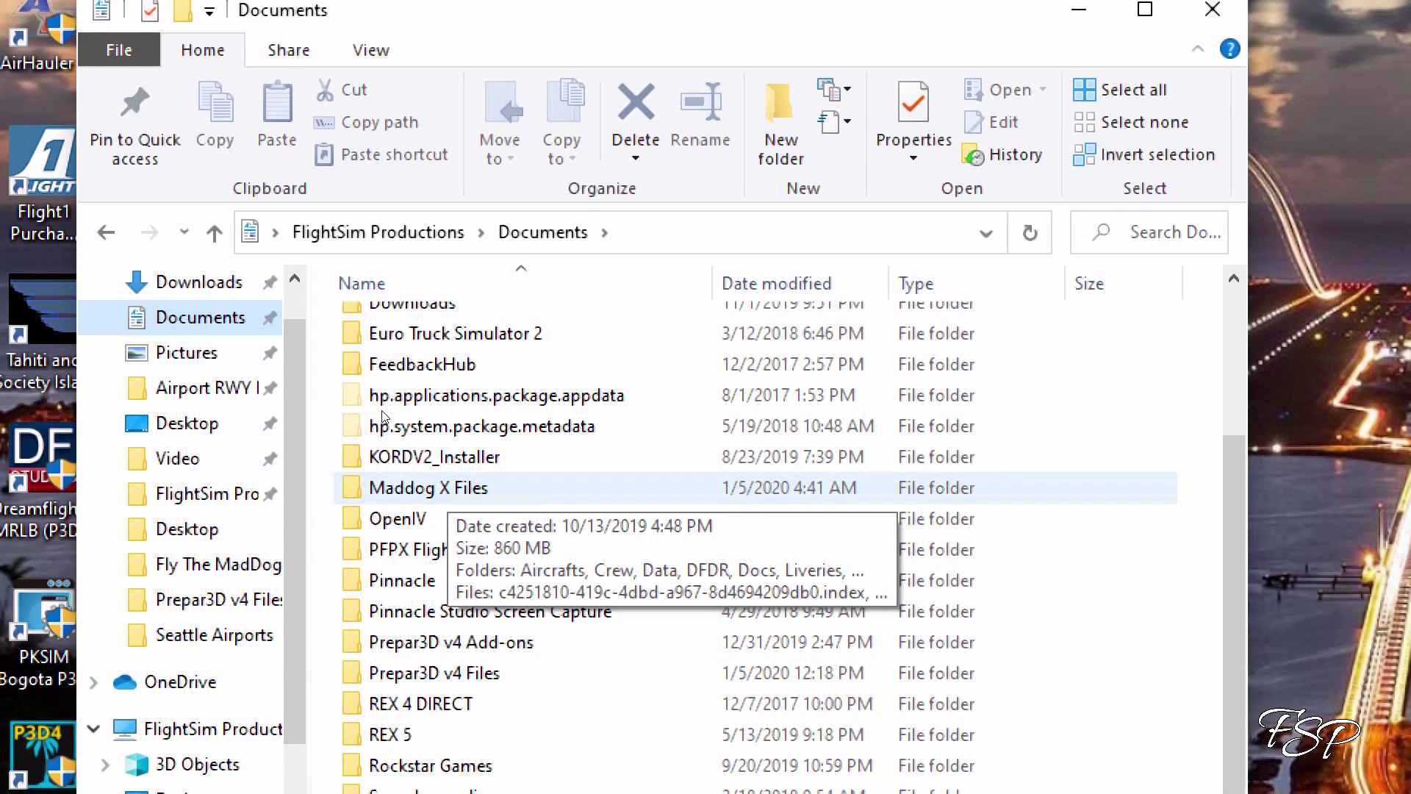
{"action": "double_click", "coordinate": [382, 487]}
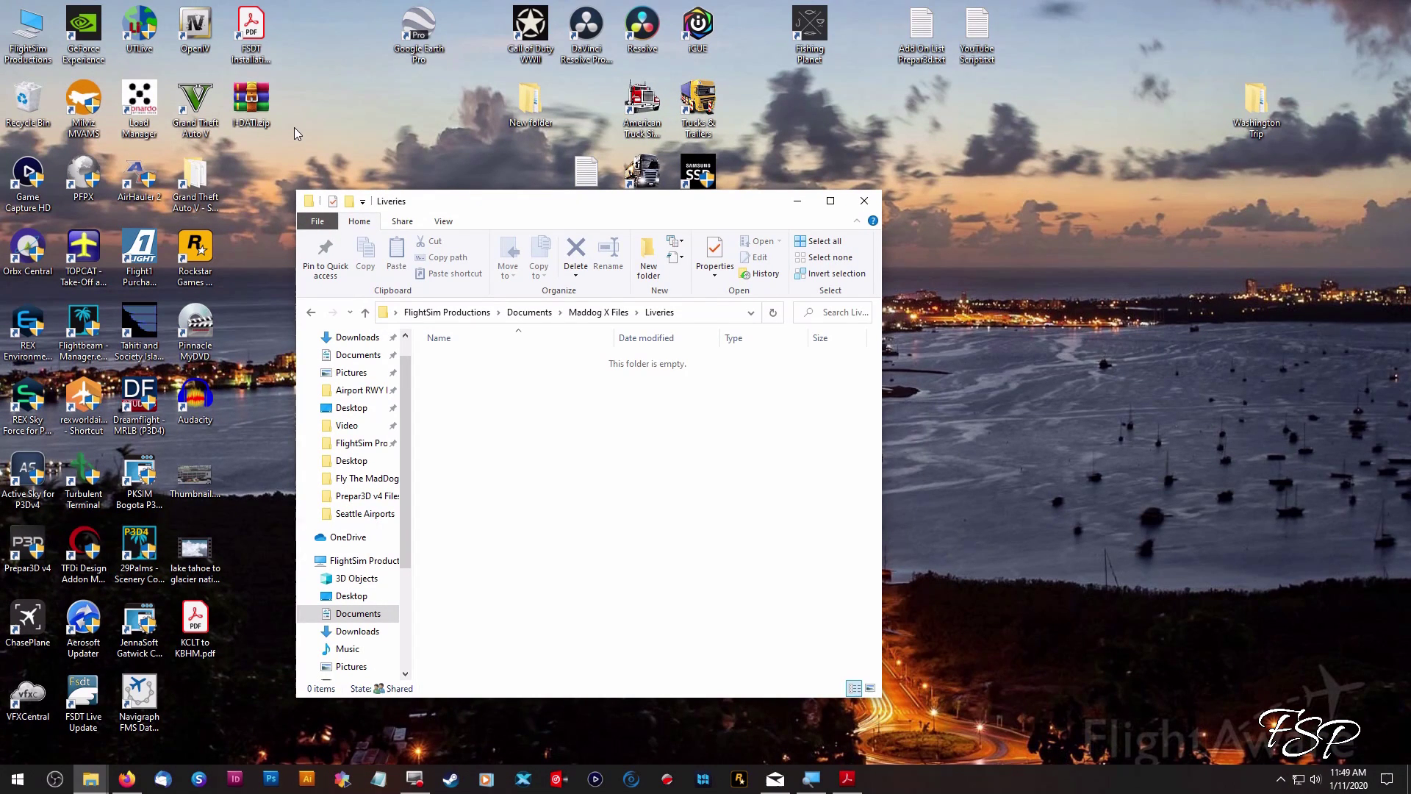
- Move I-DATI.zip from the desktop into the Liveries folder and relaunch the Load Manager
{"action": "left_click_drag", "start_coordinate": [271, 107], "coordinate": [556, 445]}
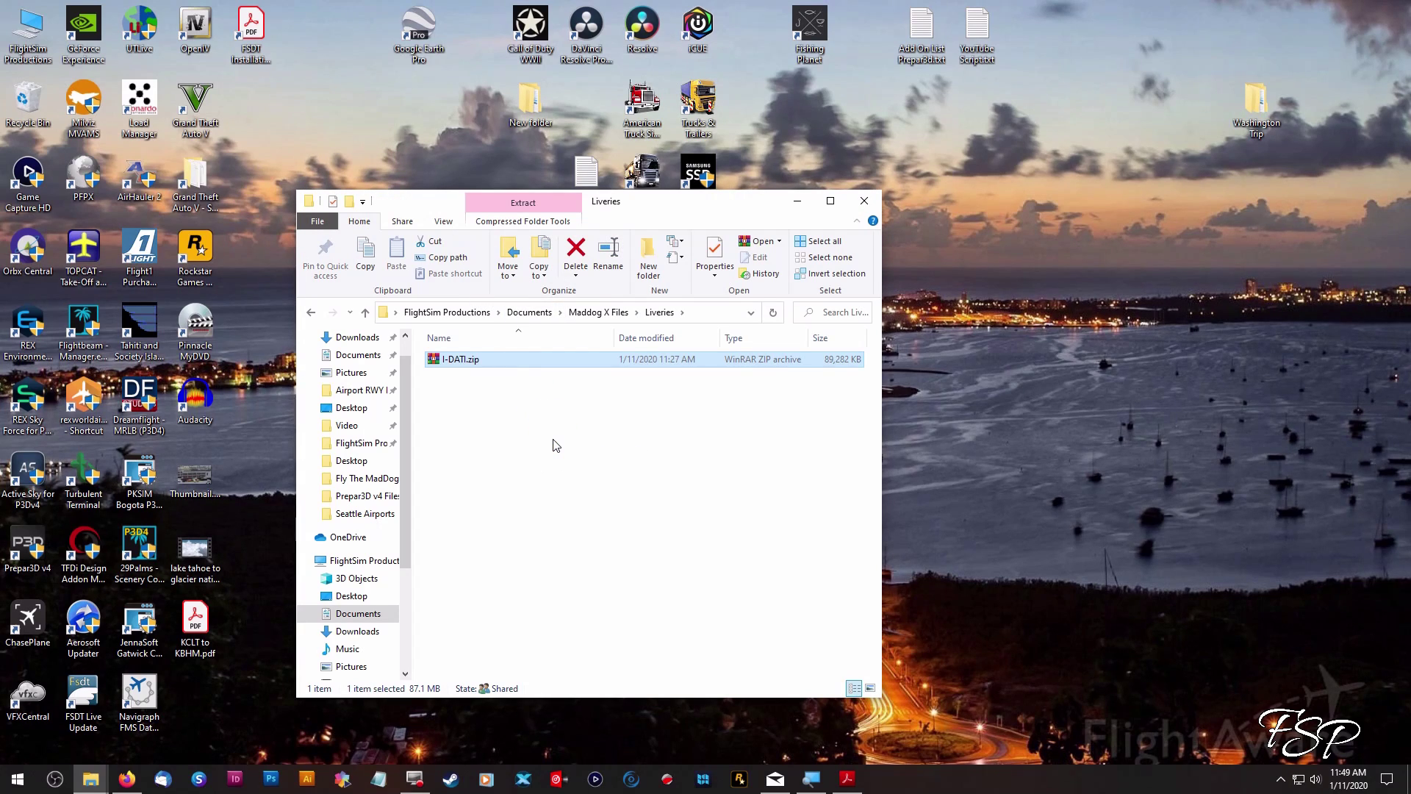
{"action": "left_click", "coordinate": [864, 202]}
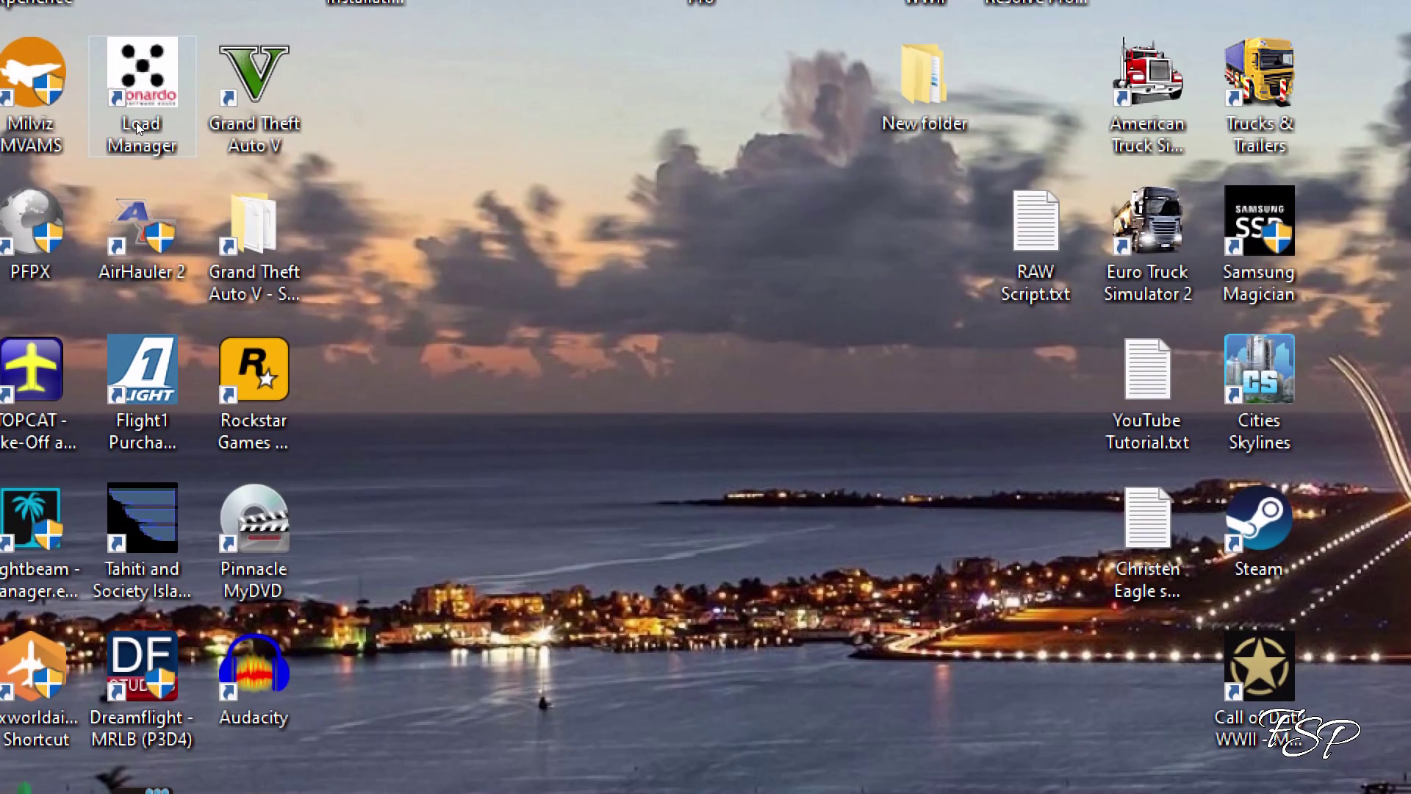
{"action": "double_click", "coordinate": [138, 129]}
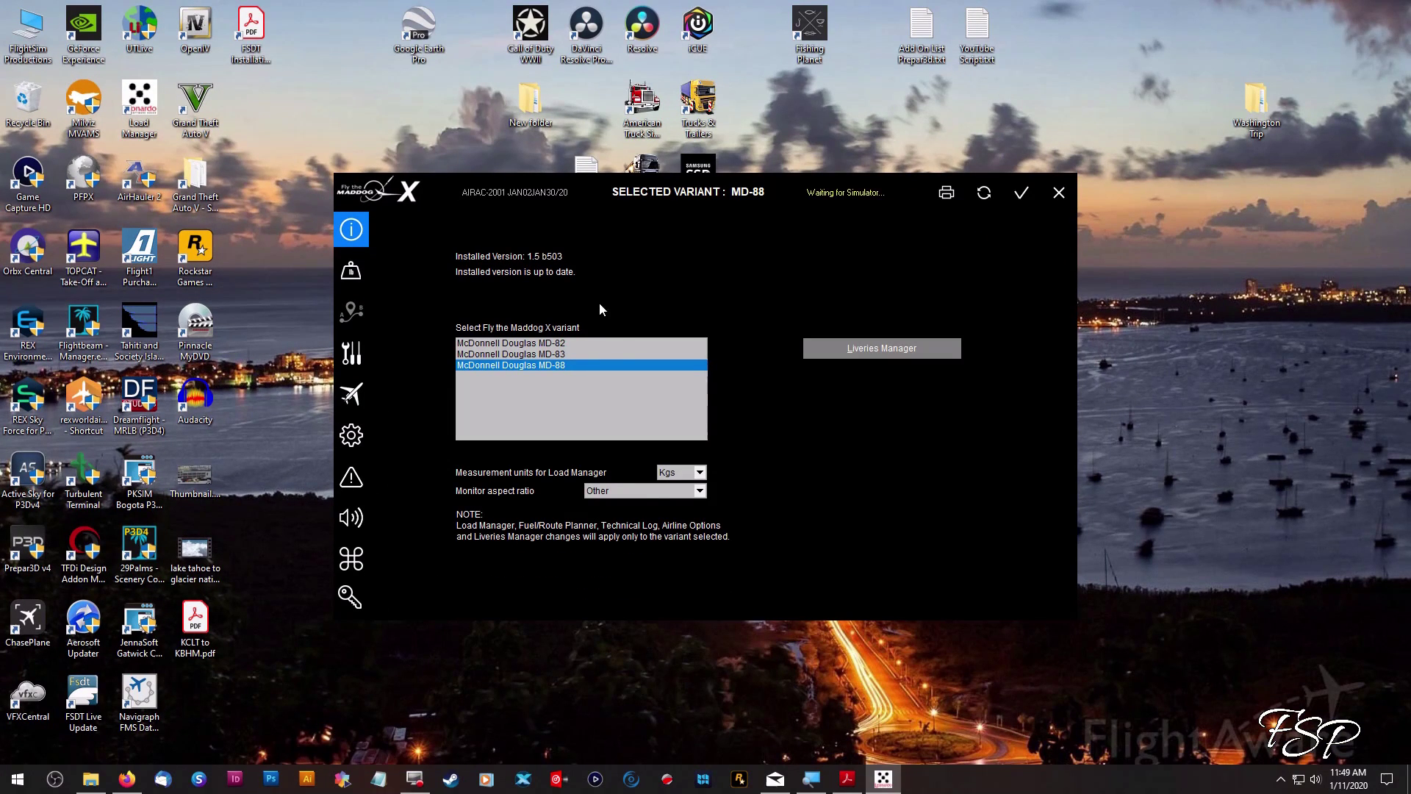
- Install the available I-DATI (ALITALIA) livery for the MD-88 in the Liveries Manager
{"action": "left_click", "coordinate": [828, 352]}
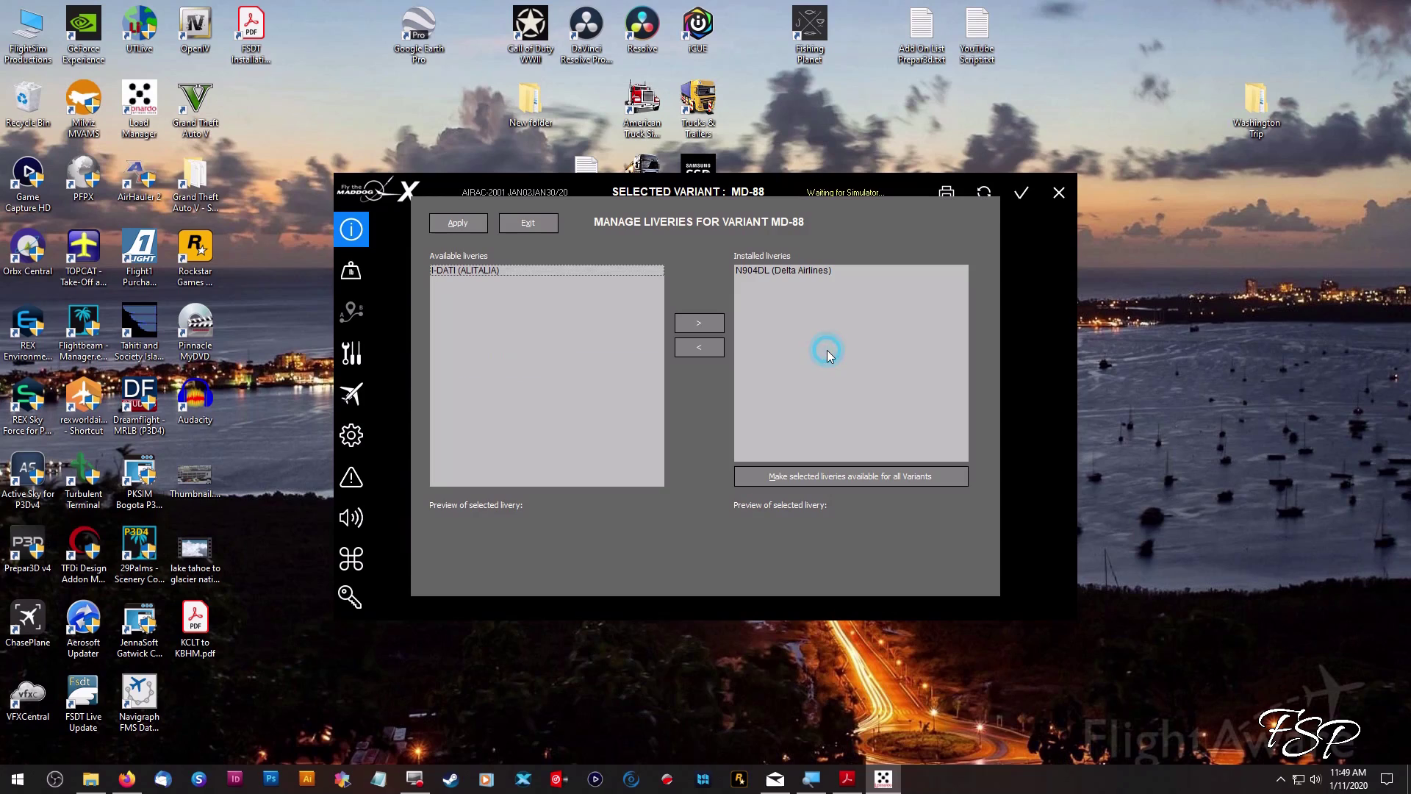
{"action": "left_click", "coordinate": [514, 272]}
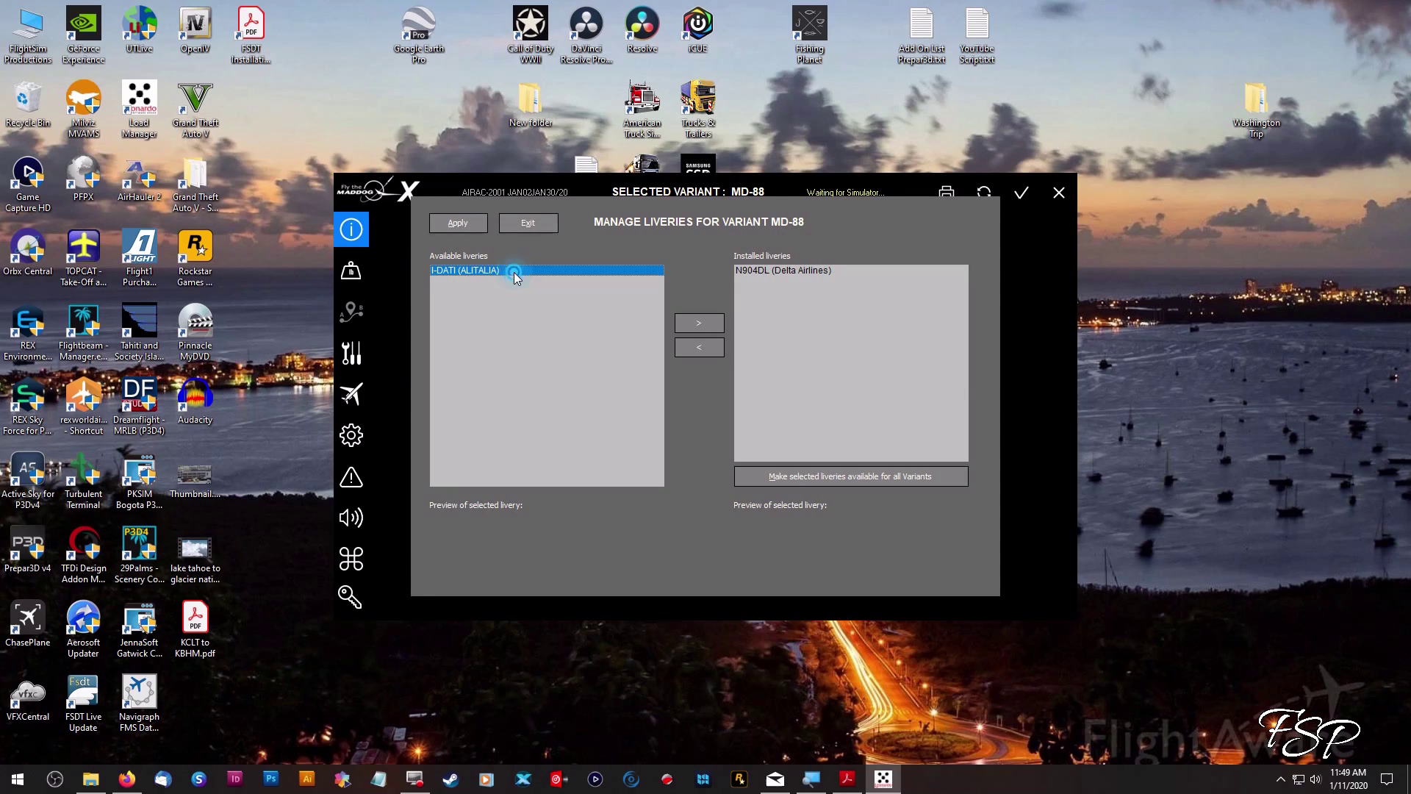
{"action": "left_click", "coordinate": [696, 326]}
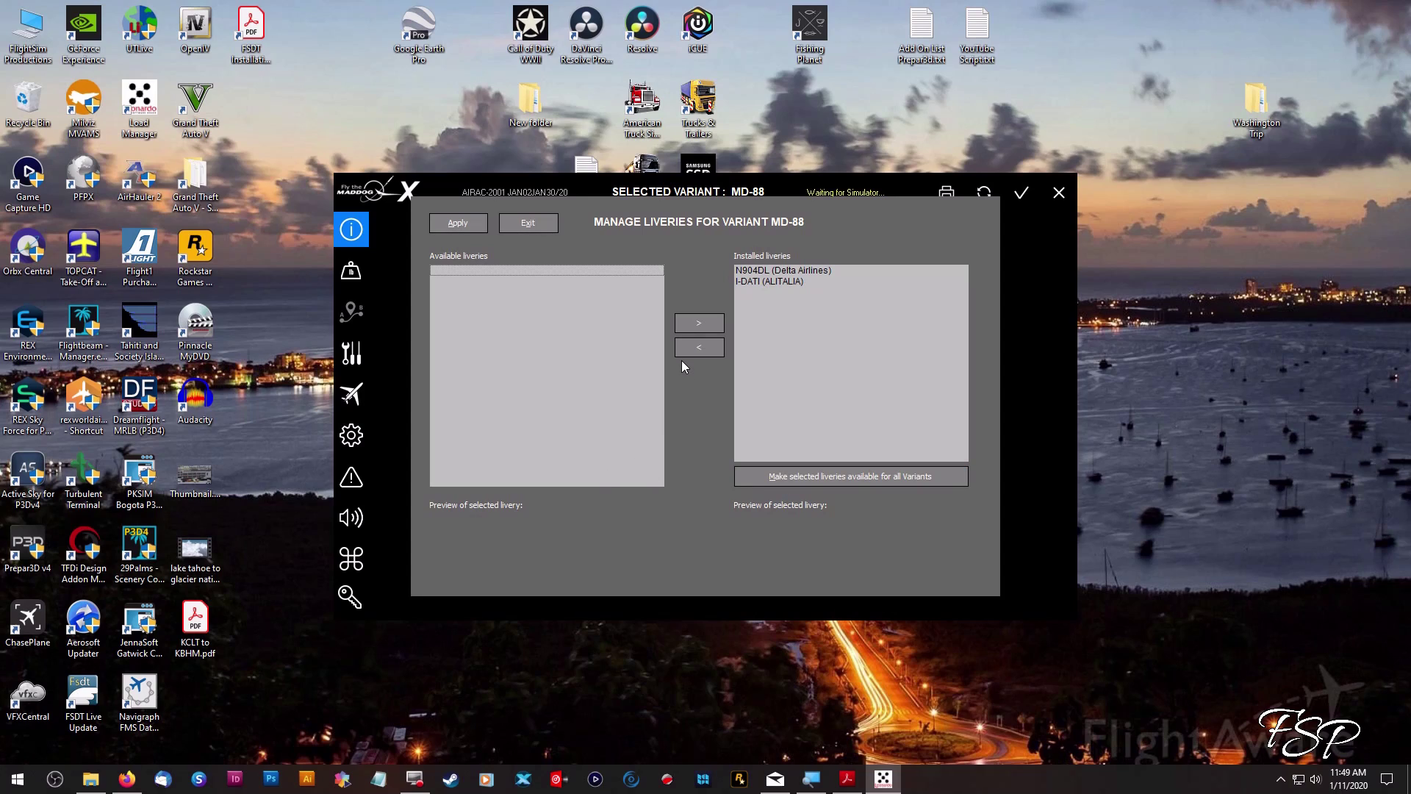
- Select the installed I-DATI (ALITALIA) livery and make it available for all variants
{"action": "left_click", "coordinate": [770, 280]}
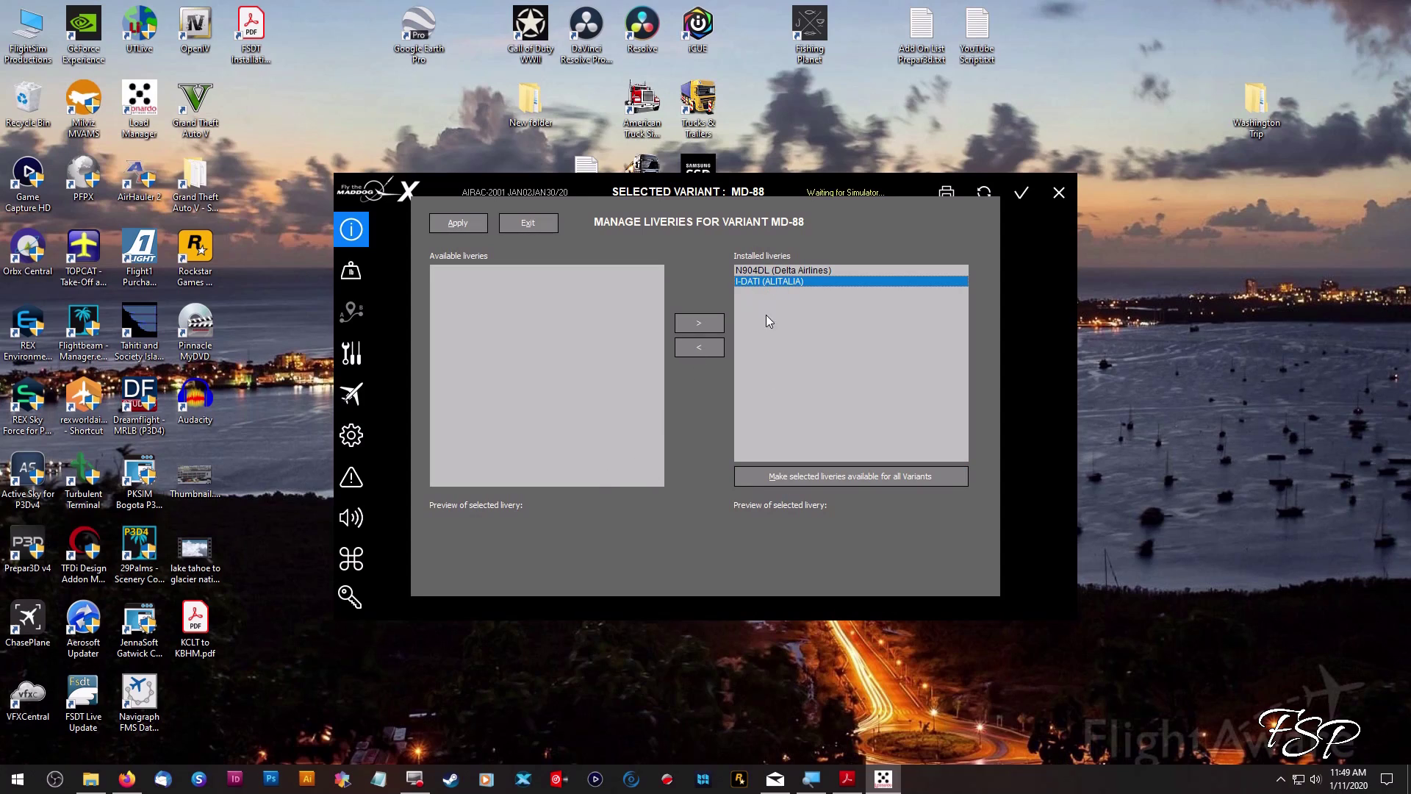
{"action": "left_click", "coordinate": [758, 272]}
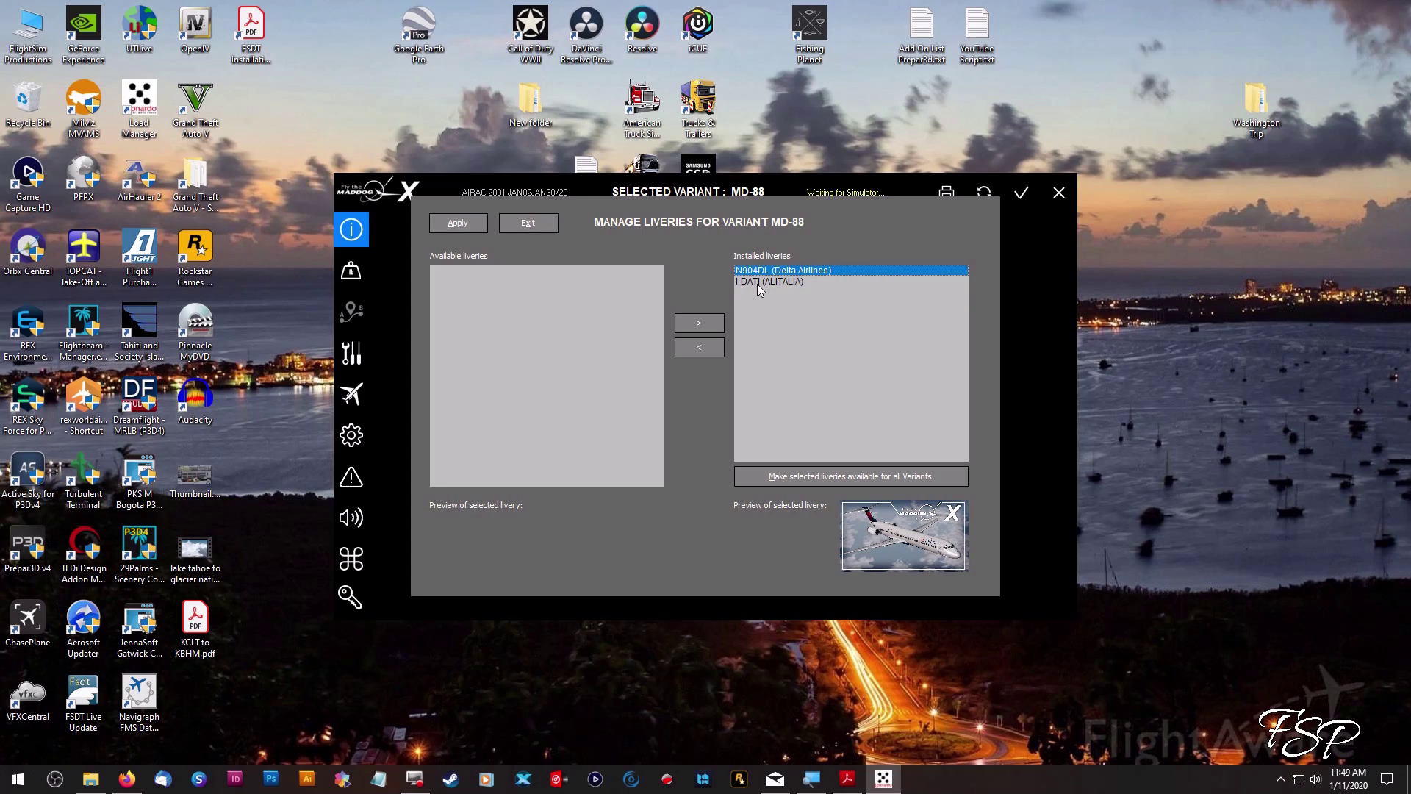
{"action": "left_click", "coordinate": [758, 282]}
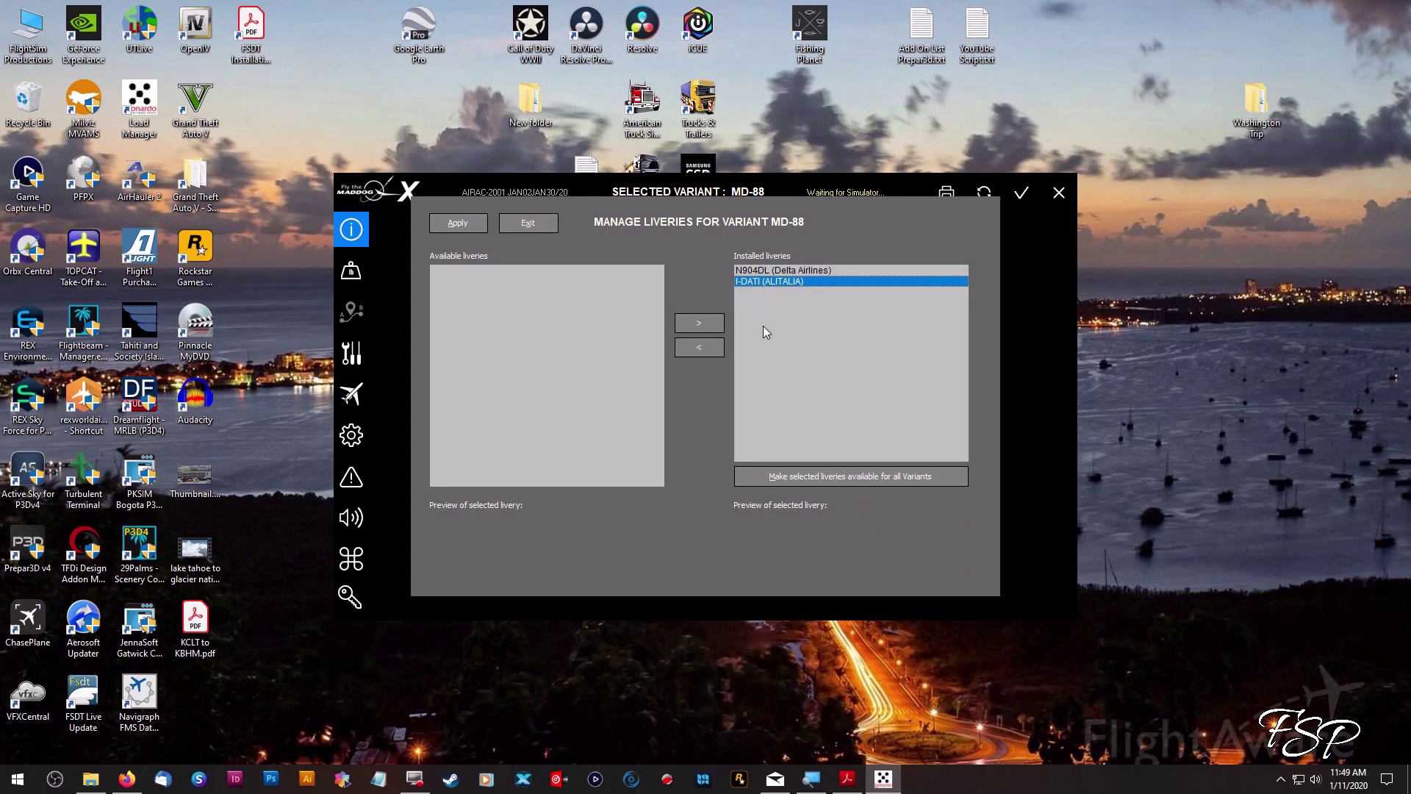
{"action": "left_click", "coordinate": [800, 476]}
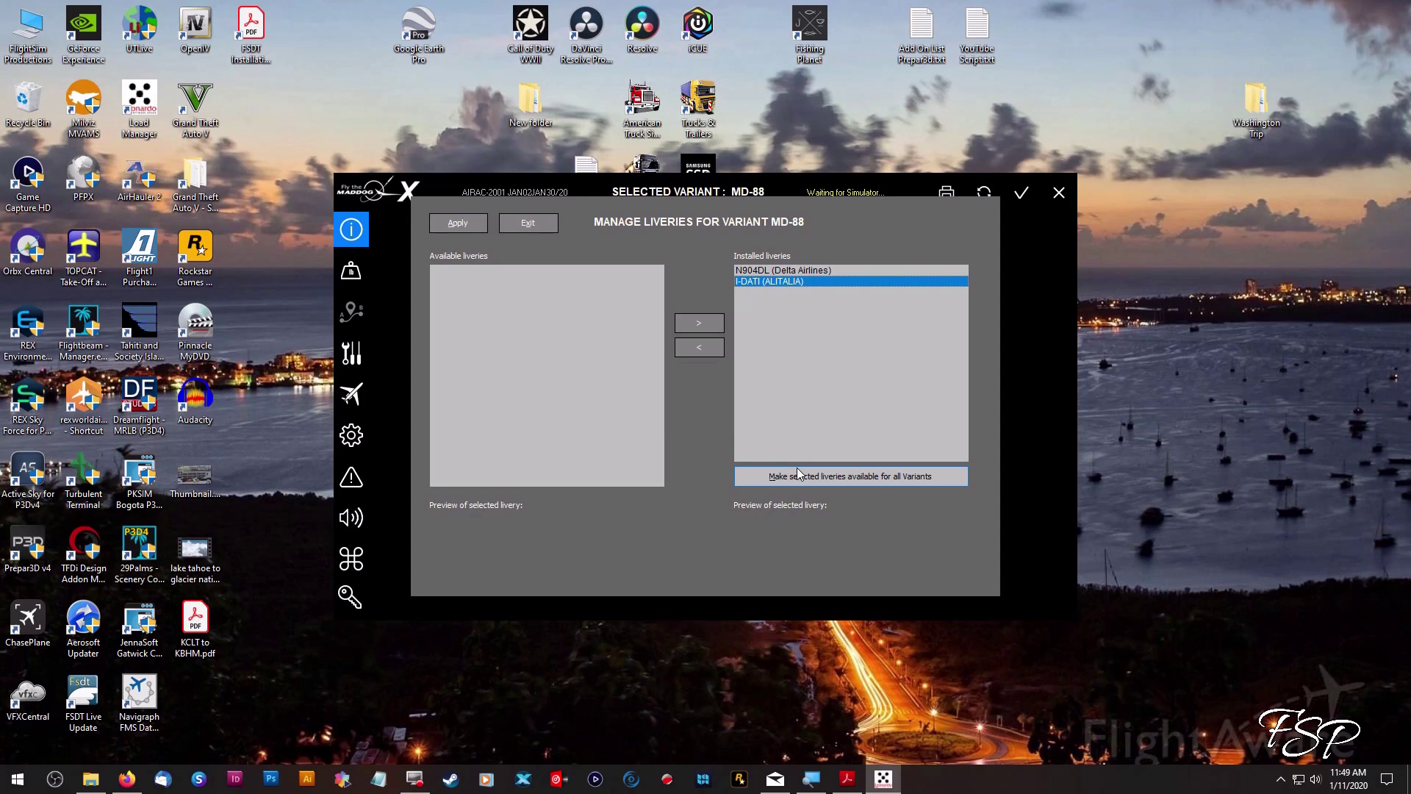
- Apply the livery updates and exit the Liveries Manager to the main page
{"action": "left_click", "coordinate": [457, 223]}
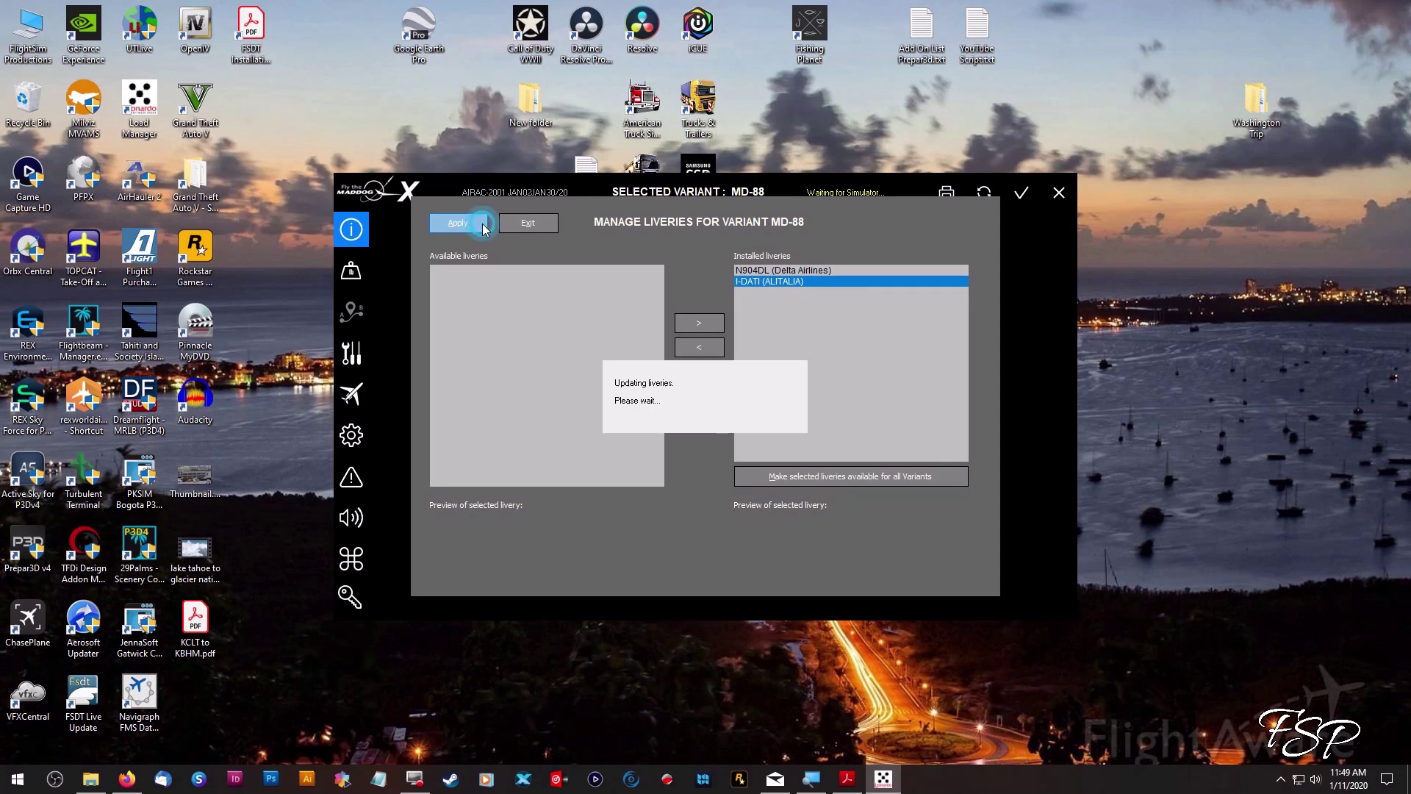
{"action": "left_click", "coordinate": [544, 222]}
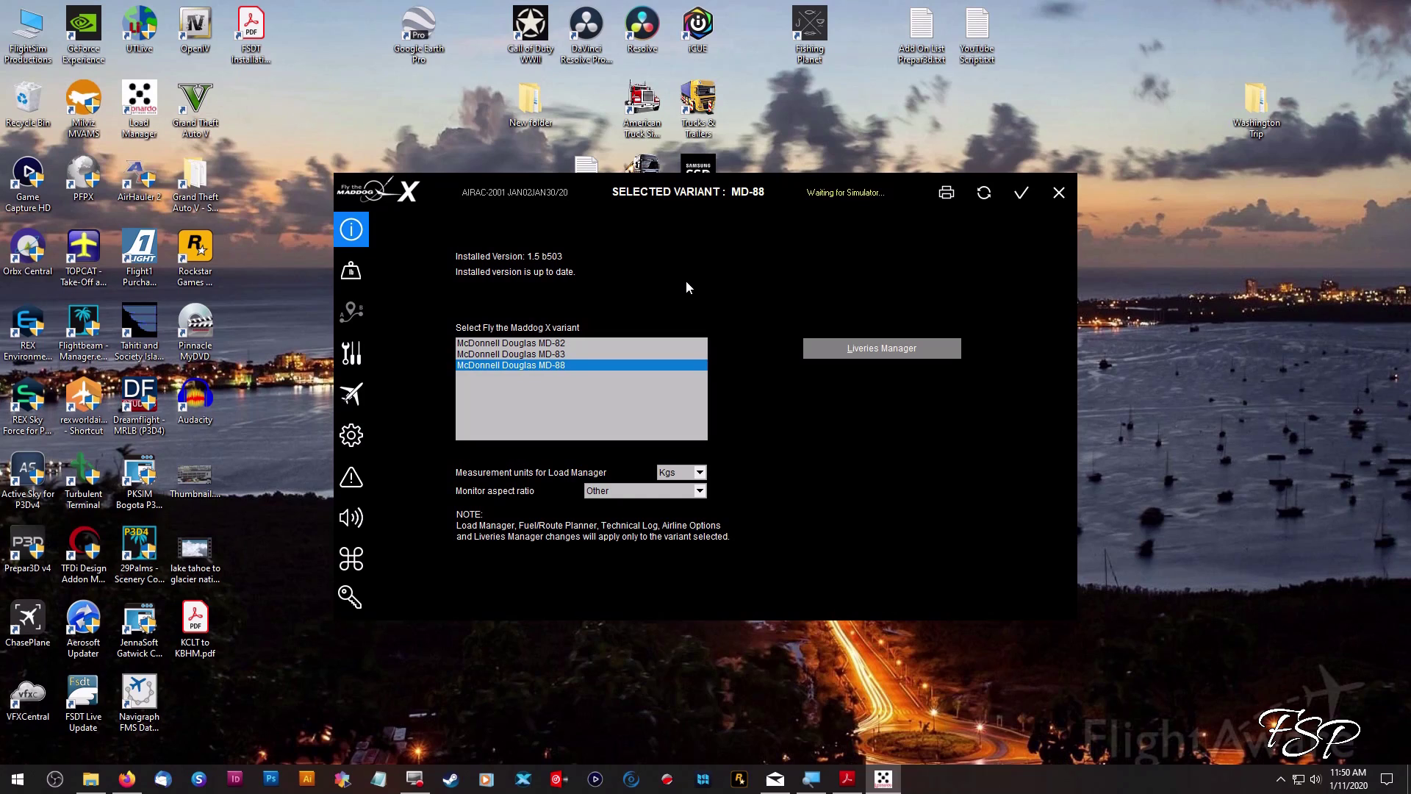
- Close the Load Manager and launch Prepar3D v4 to its Scenario screen
{"action": "left_click", "coordinate": [1058, 192]}
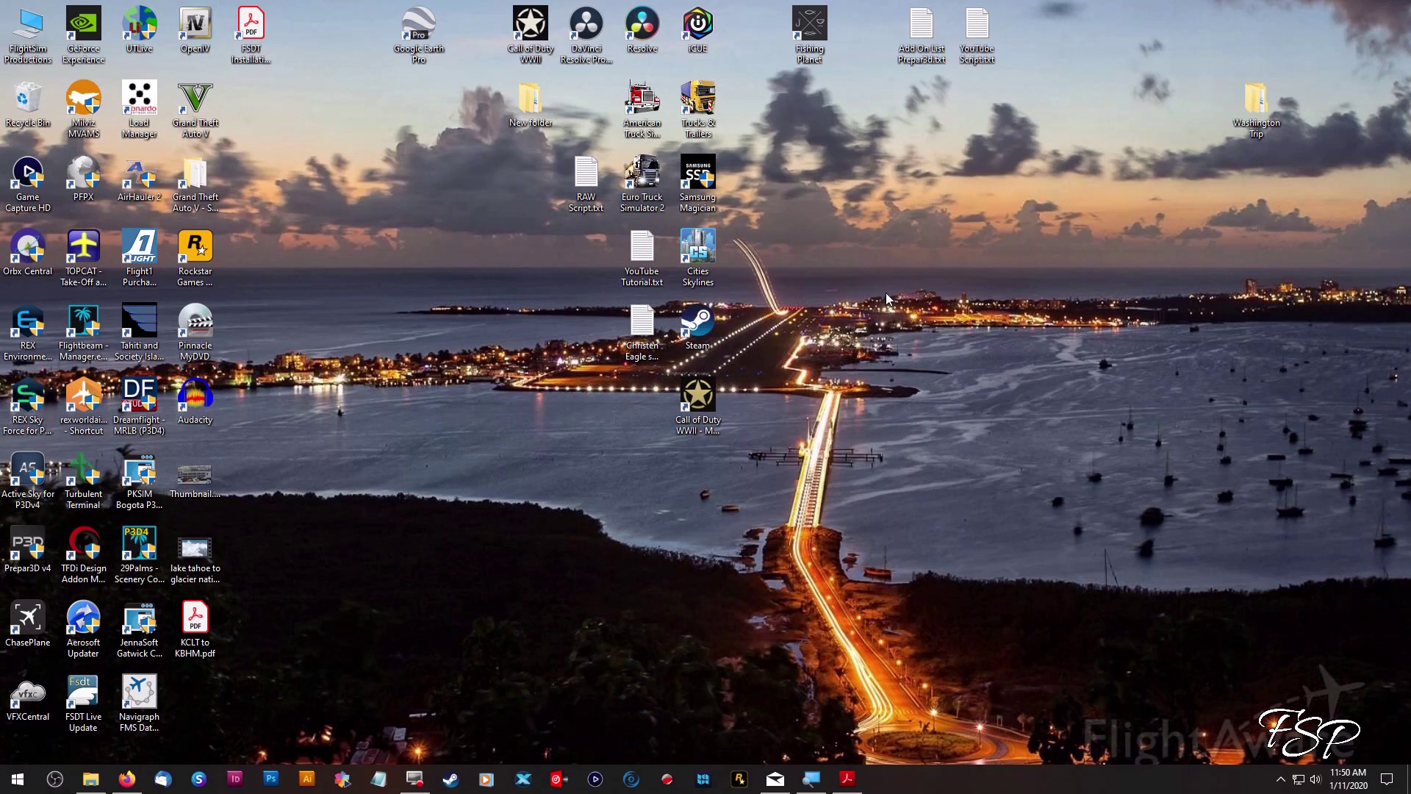
{"action": "double_click", "coordinate": [37, 550]}
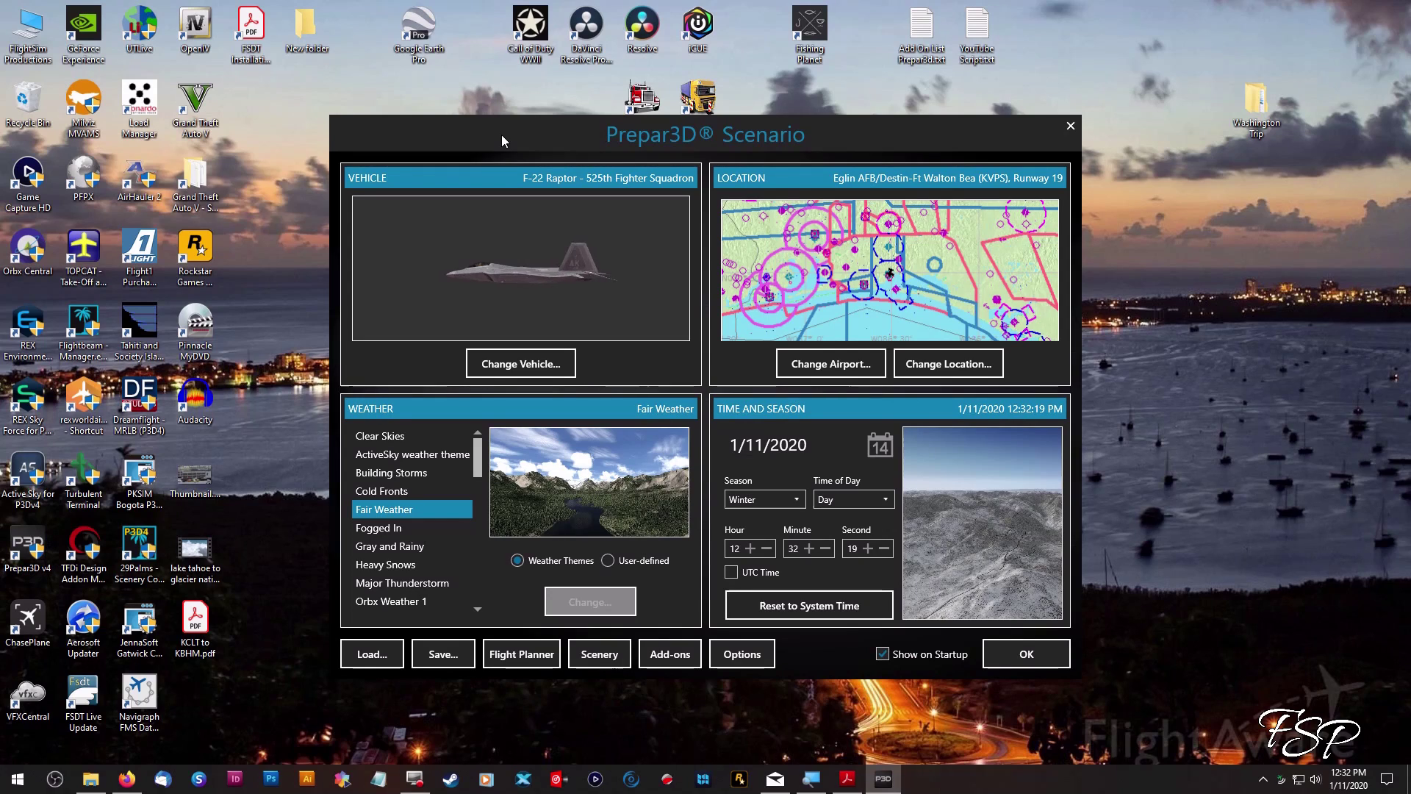
- Open the vehicle list, filter it by 'mad' and pick the MD-82 Aeromexico N162PL entry
{"action": "left_click", "coordinate": [518, 360]}
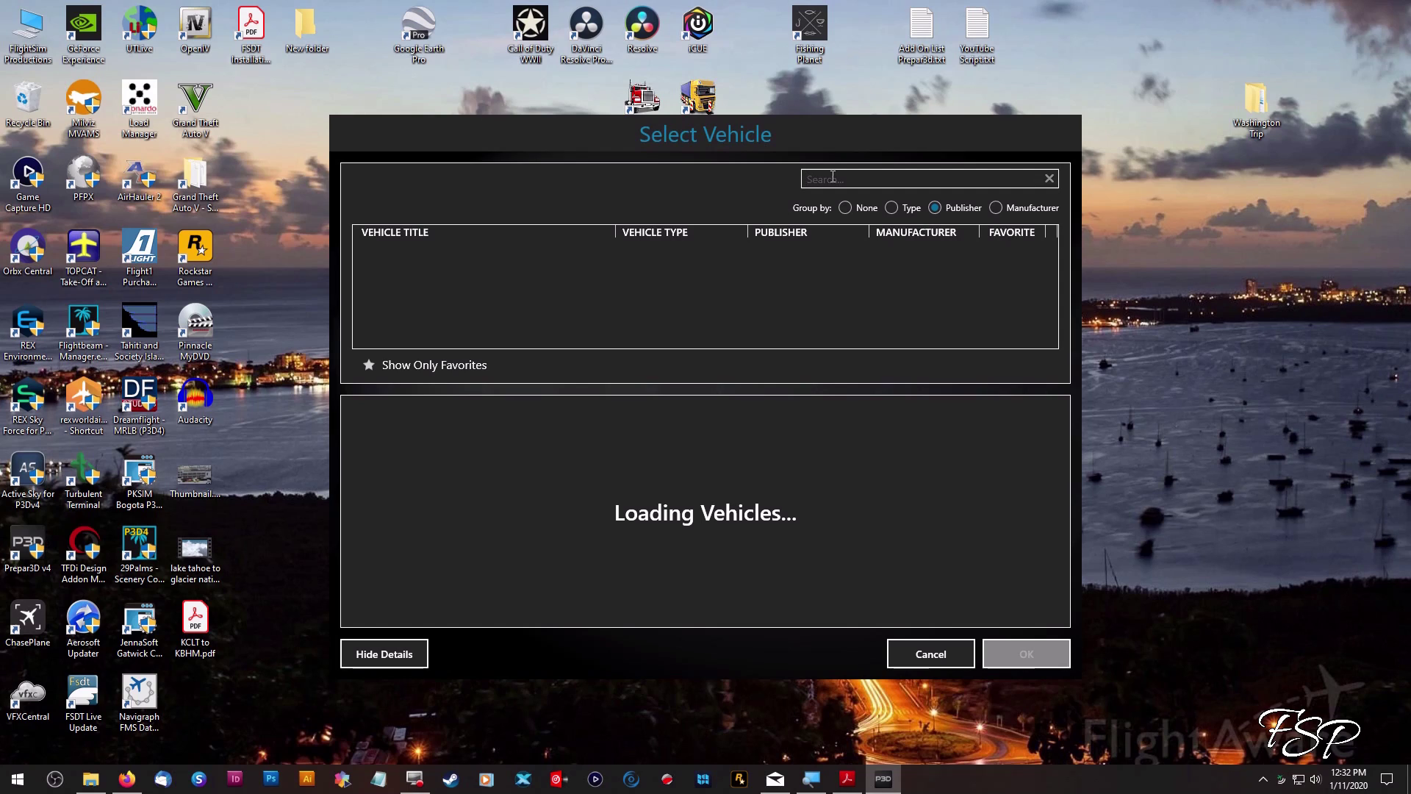
{"action": "type", "text": "mad"}
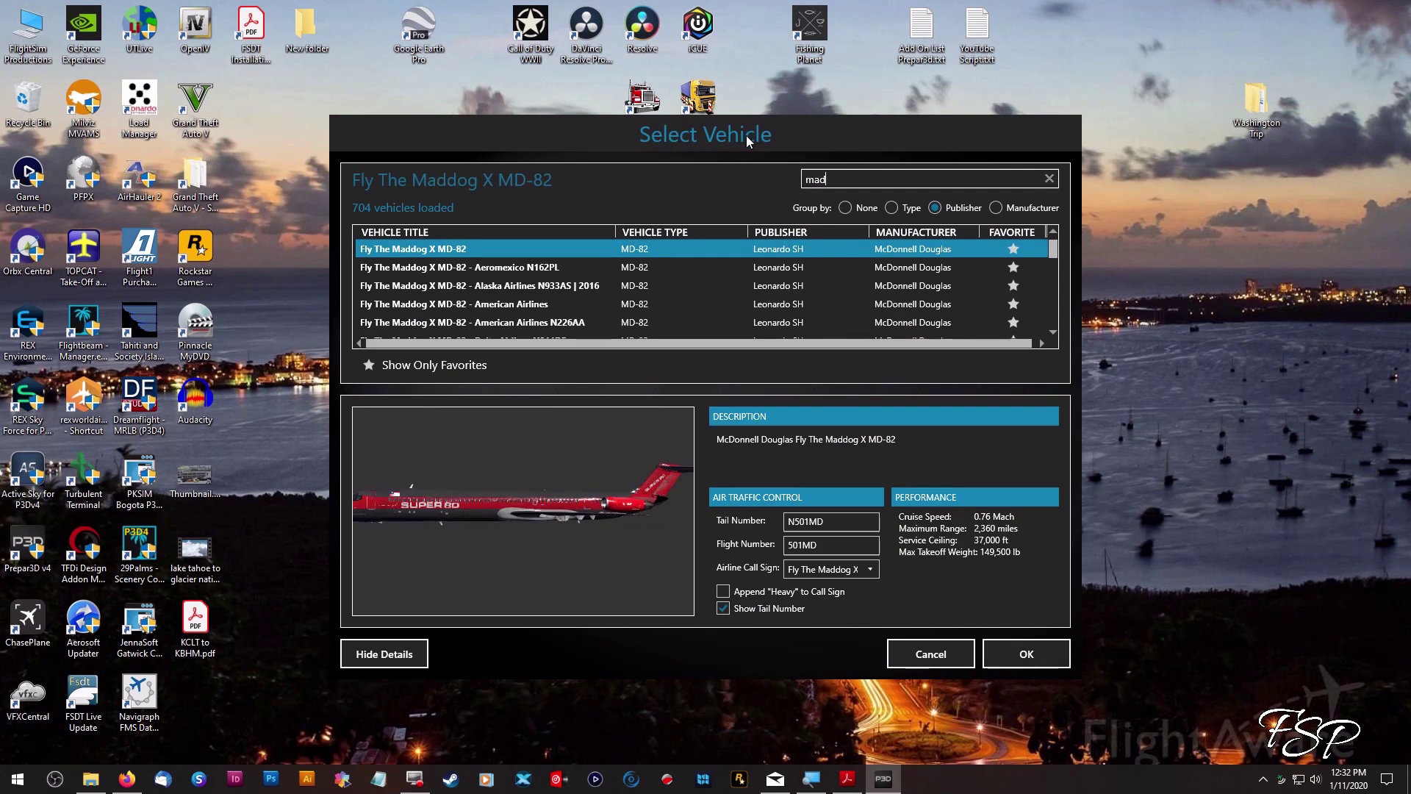
{"action": "left_click", "coordinate": [505, 269]}
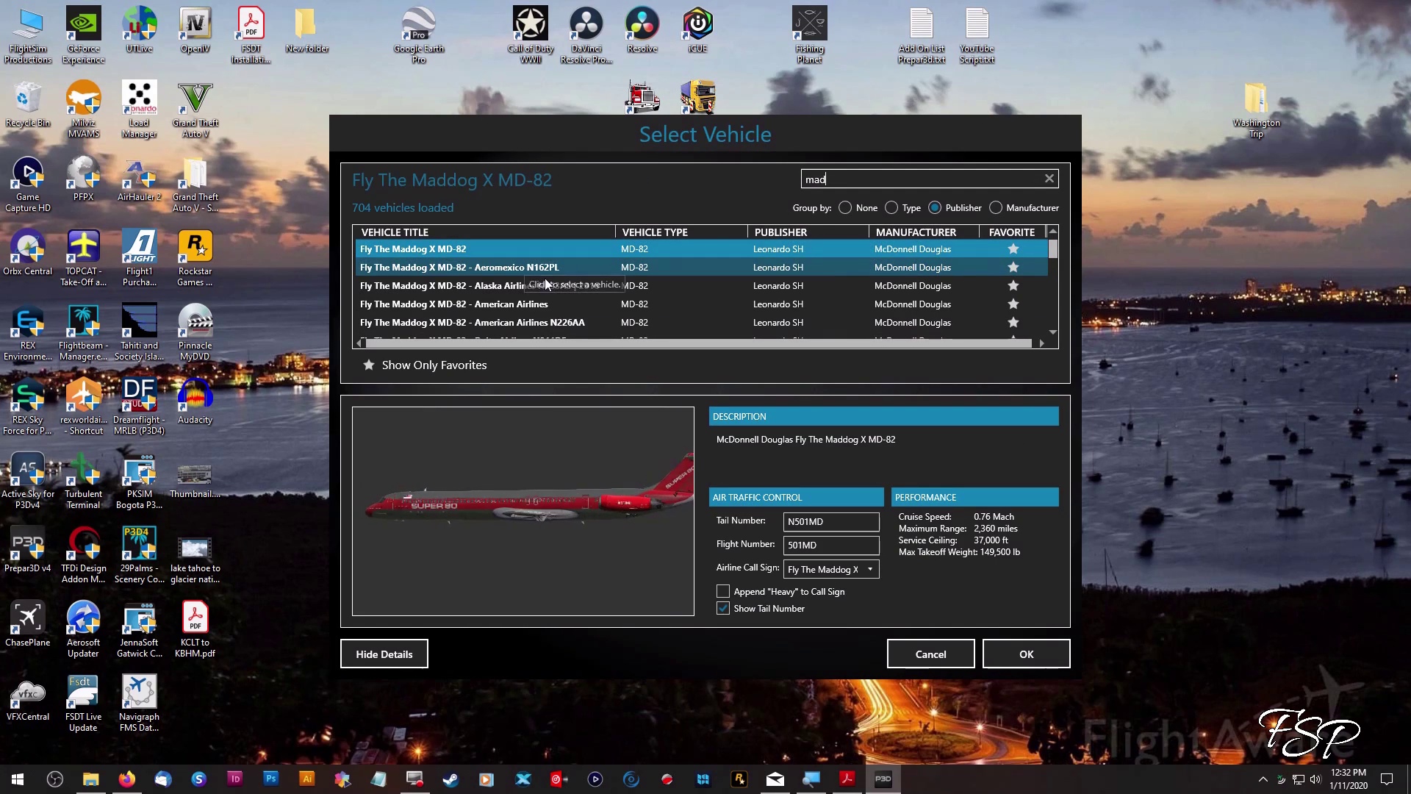
- Preview the MD-82 liveries in turn down to the new GC Alitalia I-DATI
{"action": "left_click", "coordinate": [494, 254]}
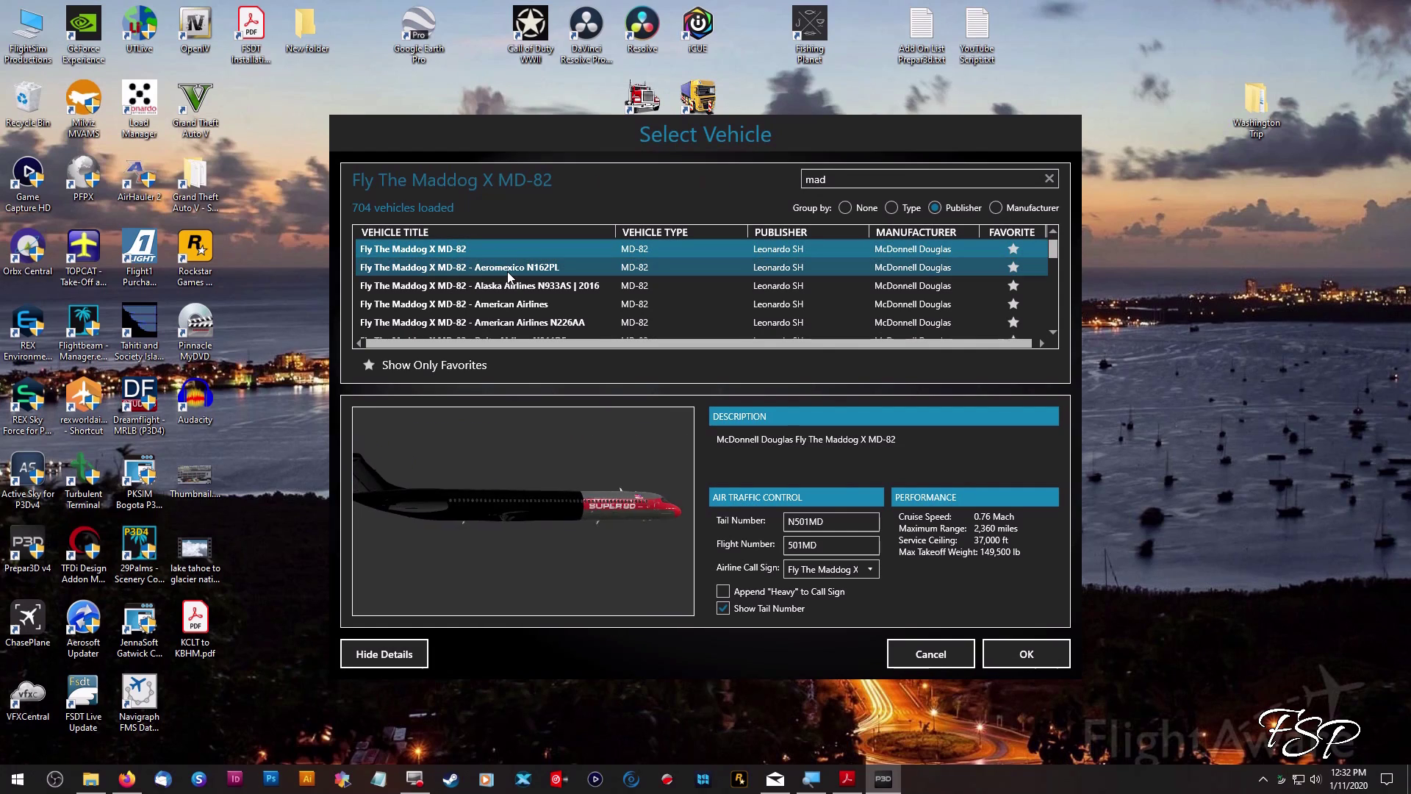
{"action": "left_click", "coordinate": [510, 272]}
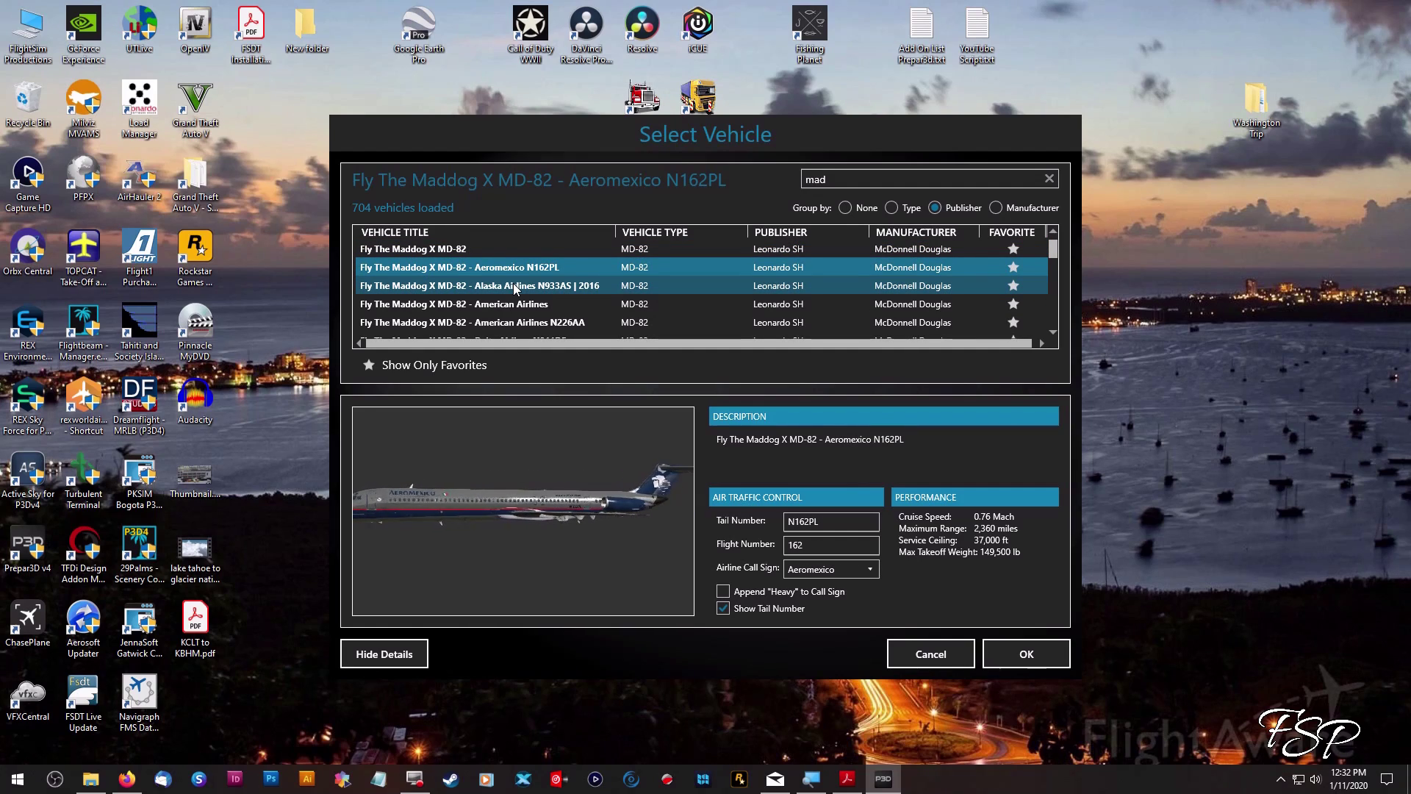
{"action": "left_click", "coordinate": [515, 286]}
{"action": "left_click", "coordinate": [510, 305]}
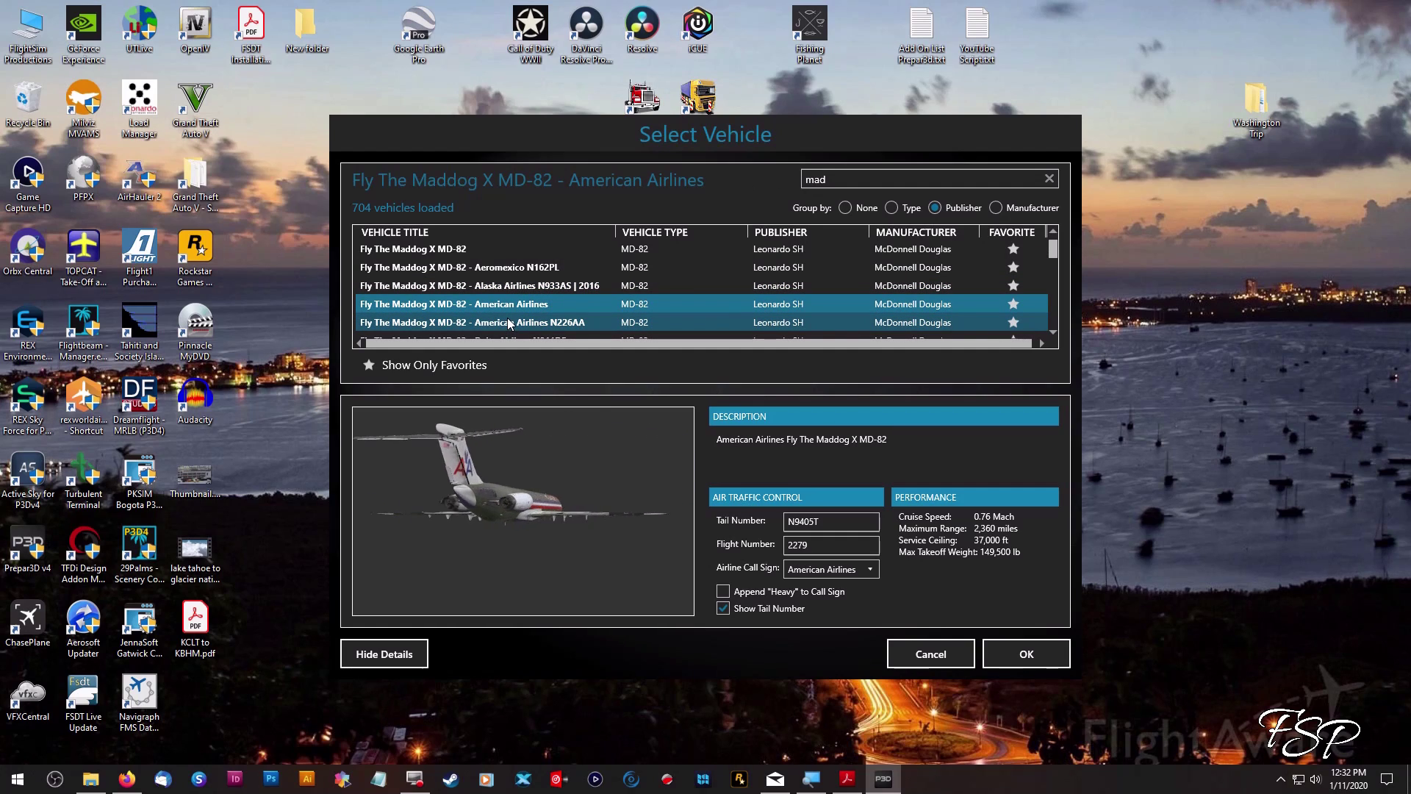
{"action": "left_click", "coordinate": [510, 322]}
{"action": "scroll", "coordinate": [510, 320], "scroll_direction": "down", "scroll_amount": 1}
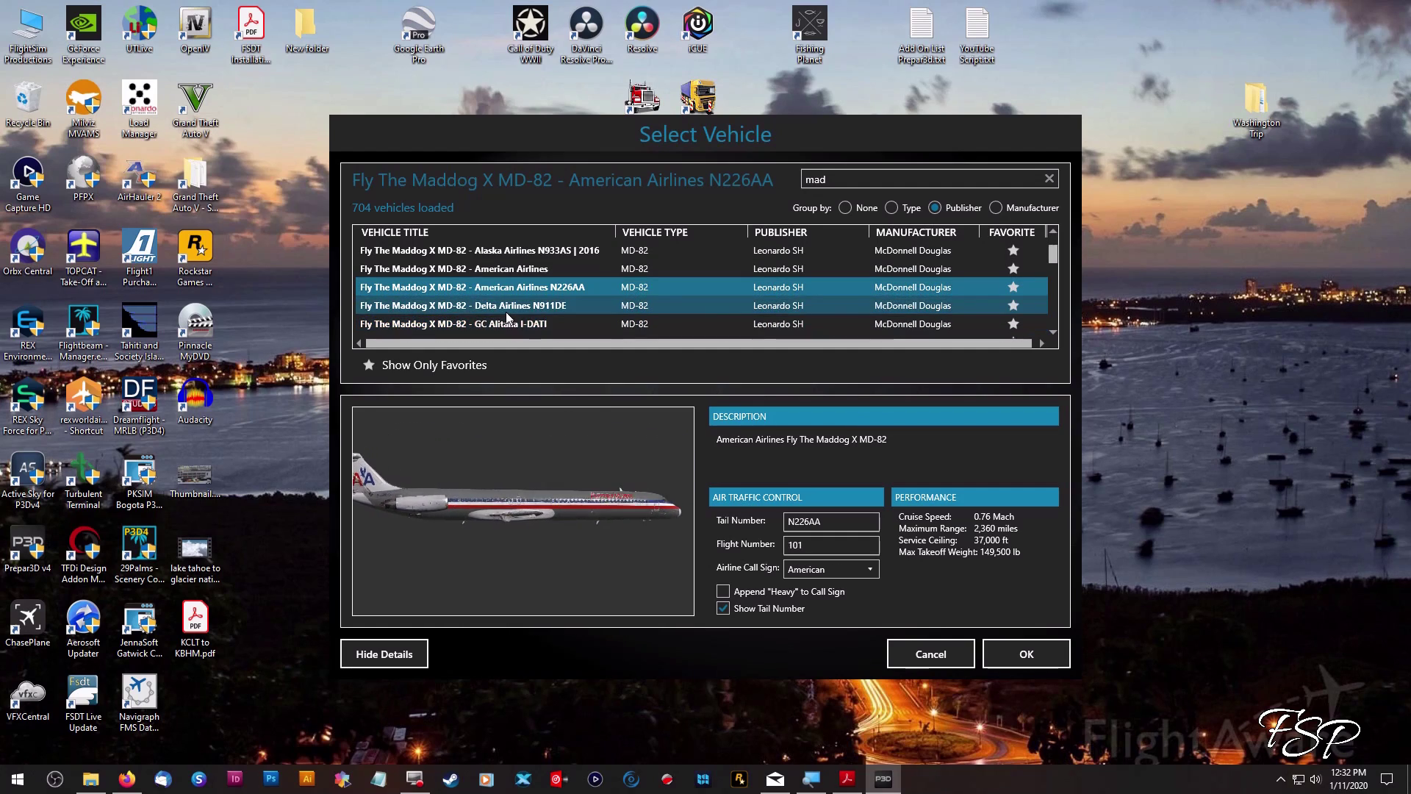
{"action": "left_click", "coordinate": [507, 307]}
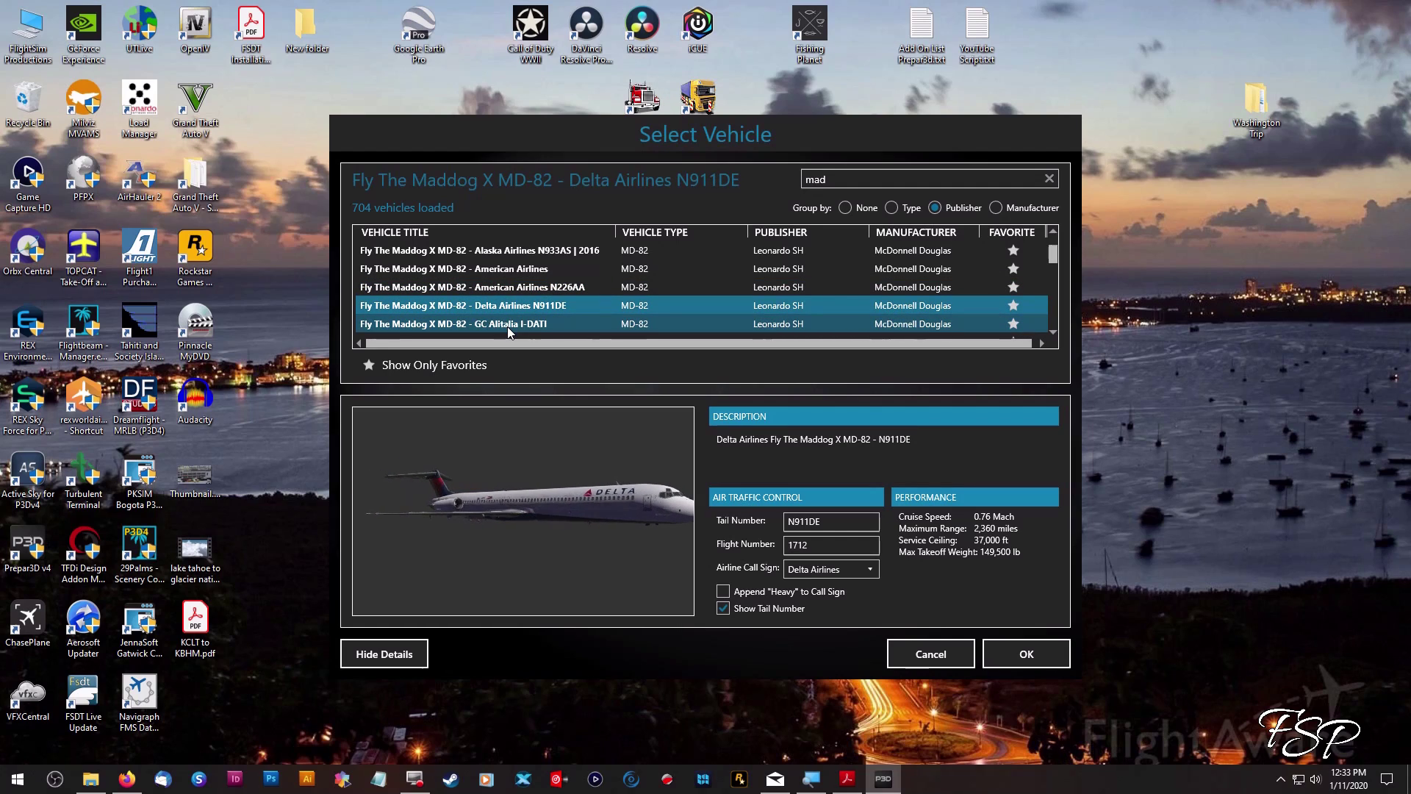
{"action": "left_click", "coordinate": [507, 326]}
- Step past MD-82 Swiss through the MD-83 liveries to MD-83 GC Alitalia I-DATI
{"action": "scroll", "coordinate": [507, 326], "scroll_direction": "down", "scroll_amount": 2}
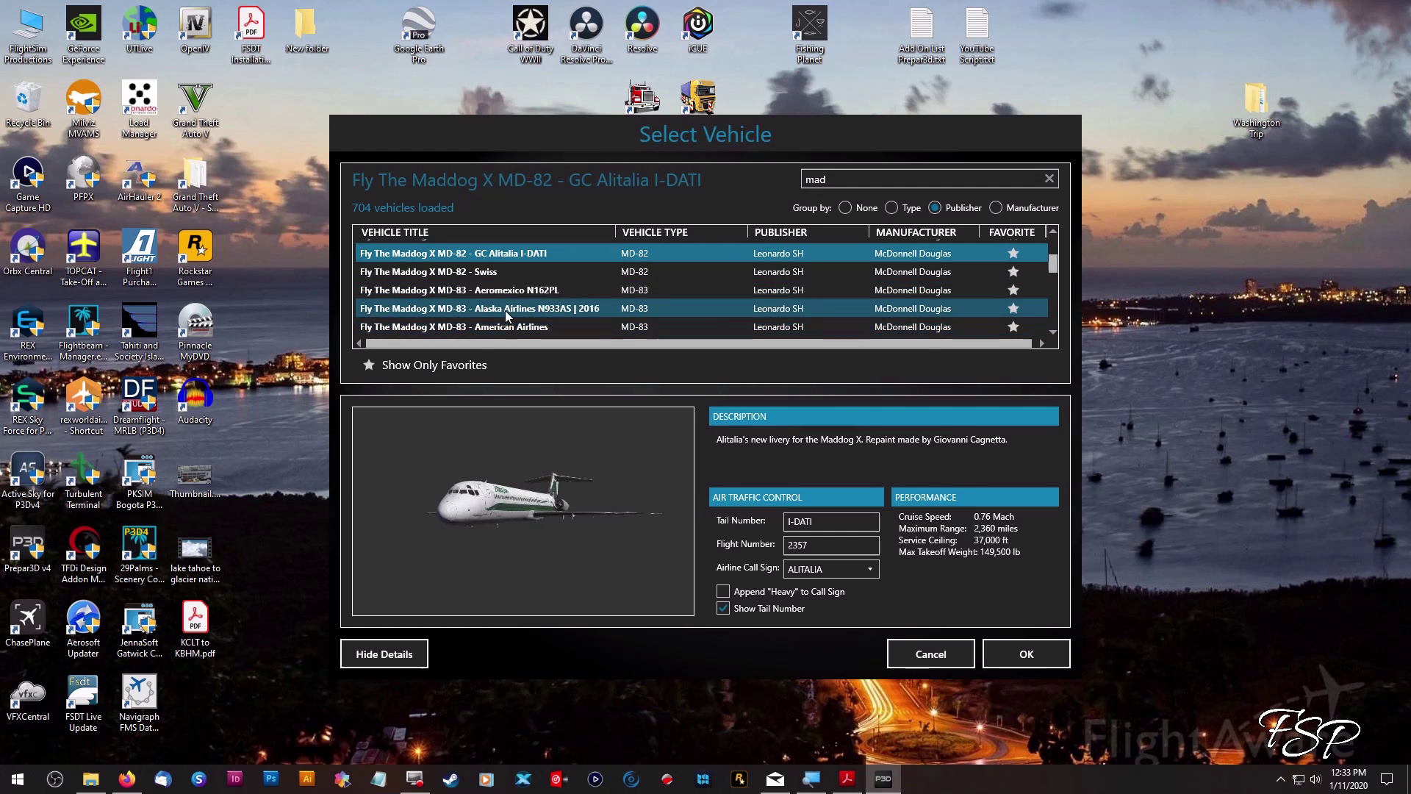
{"action": "key", "text": "Down"}
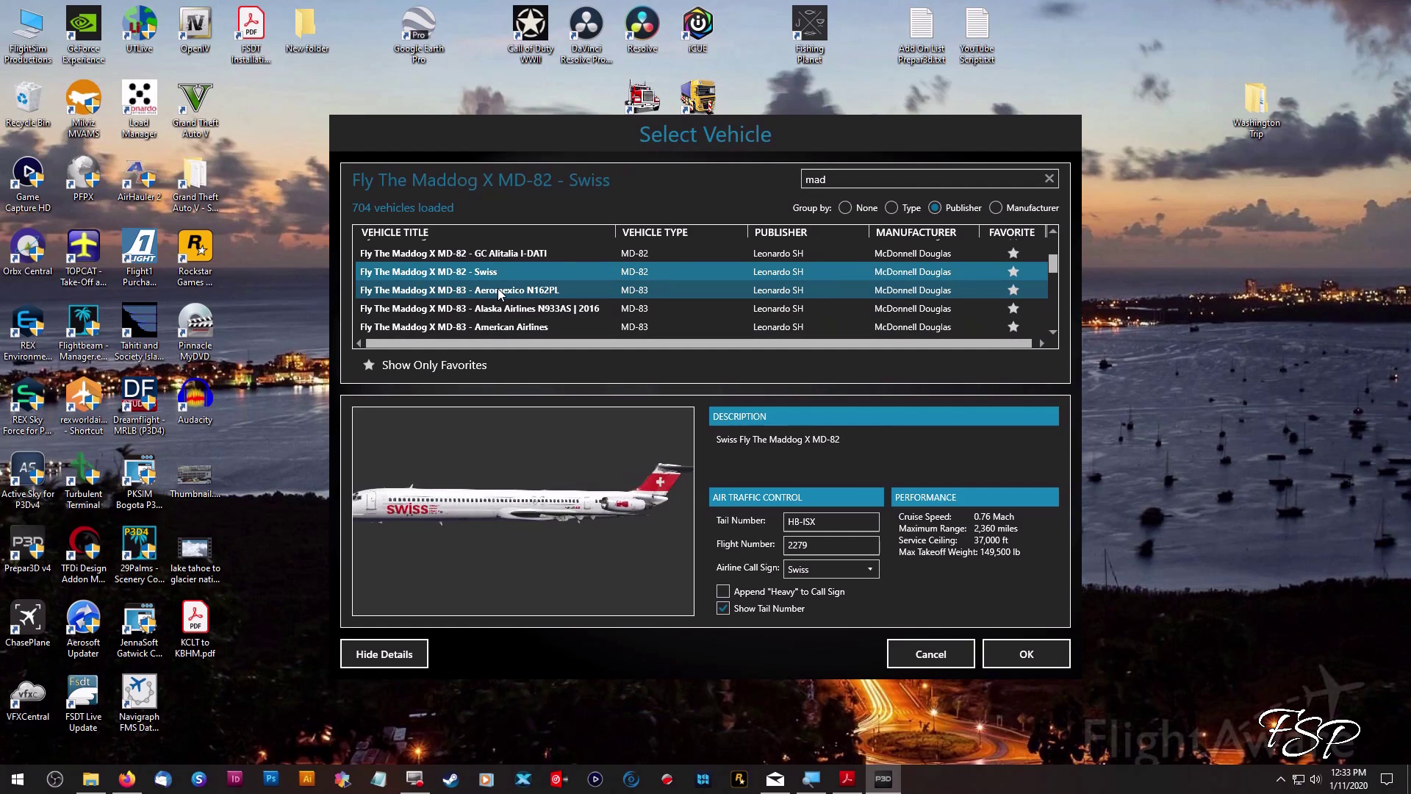
{"action": "key", "text": "Down"}
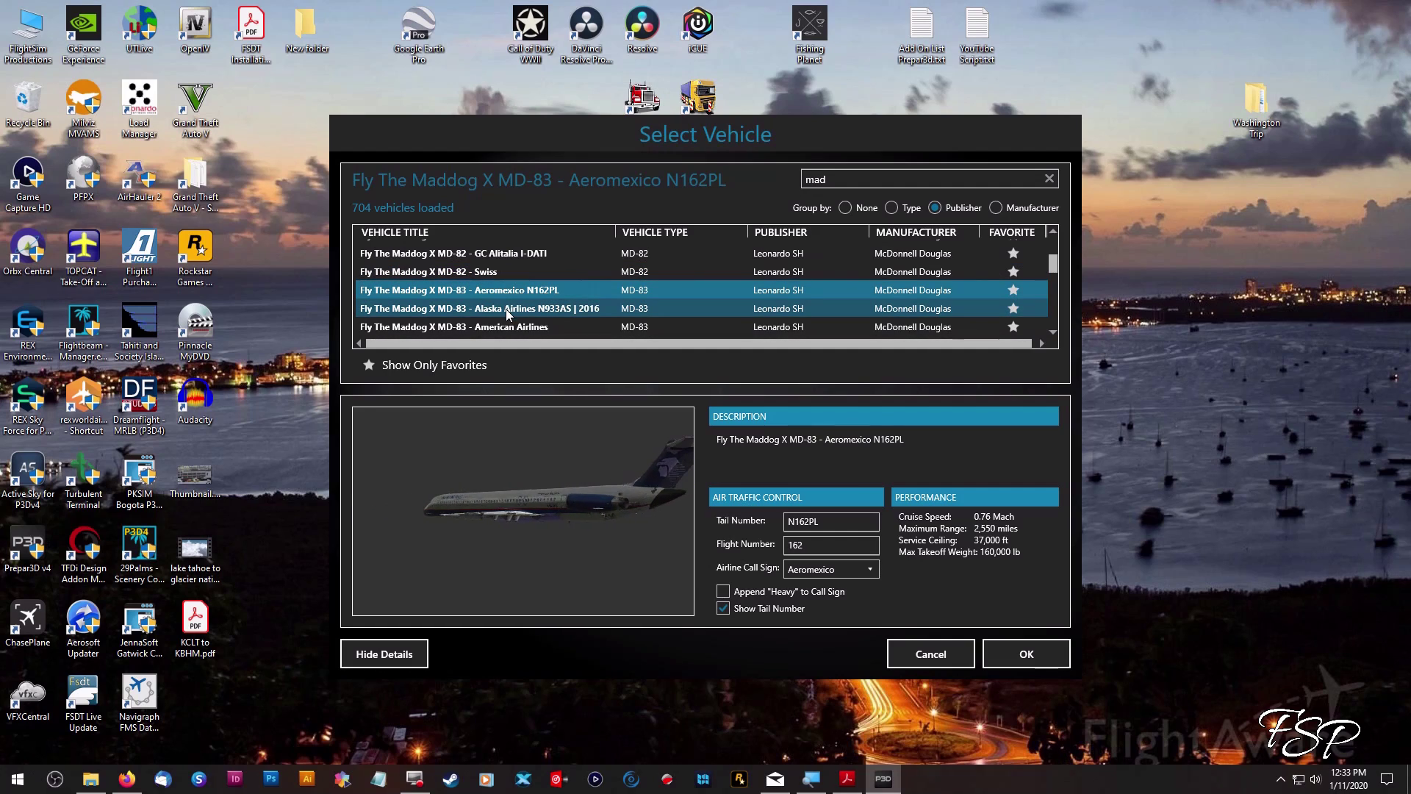
{"action": "key", "text": "Down"}
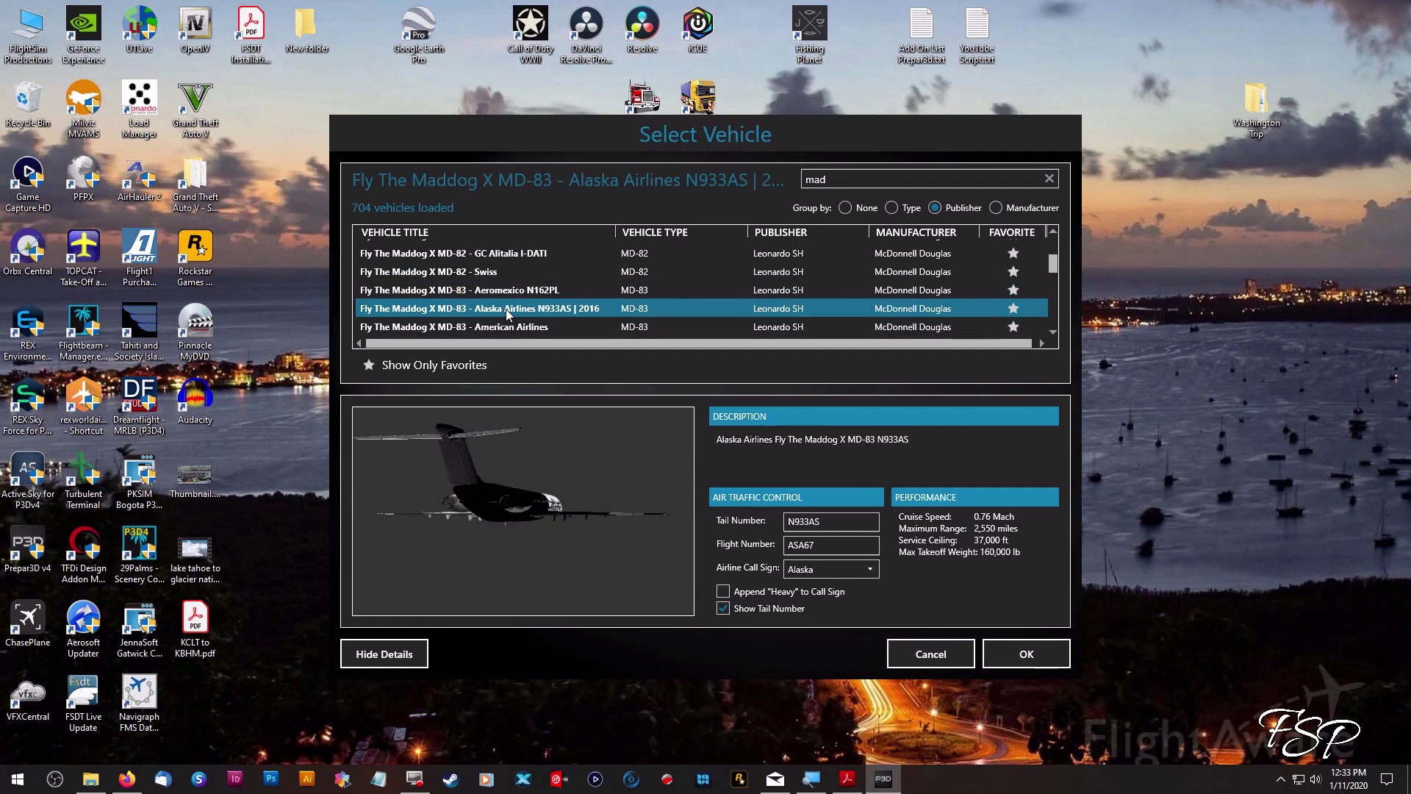
{"action": "key", "text": "Down"}
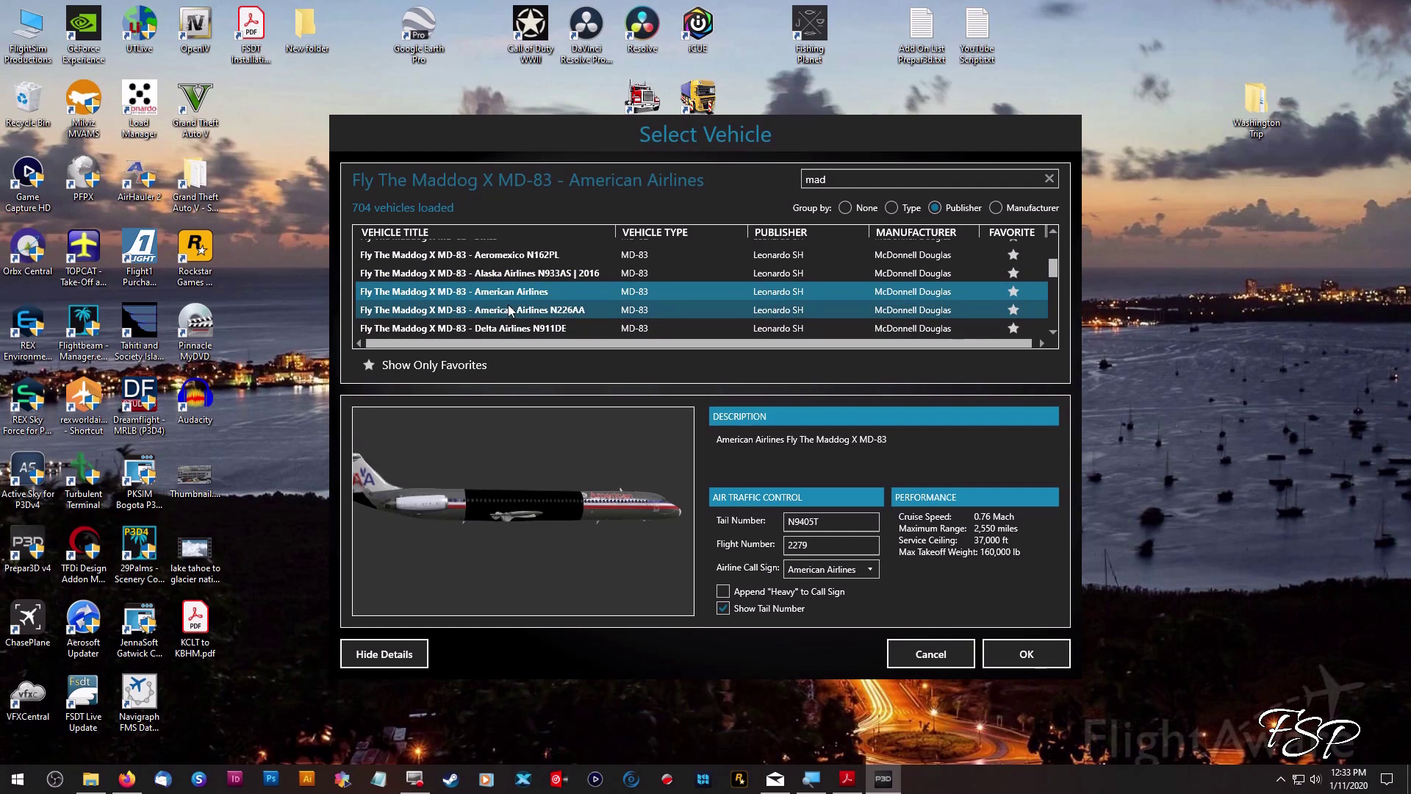
{"action": "left_click", "coordinate": [510, 310]}
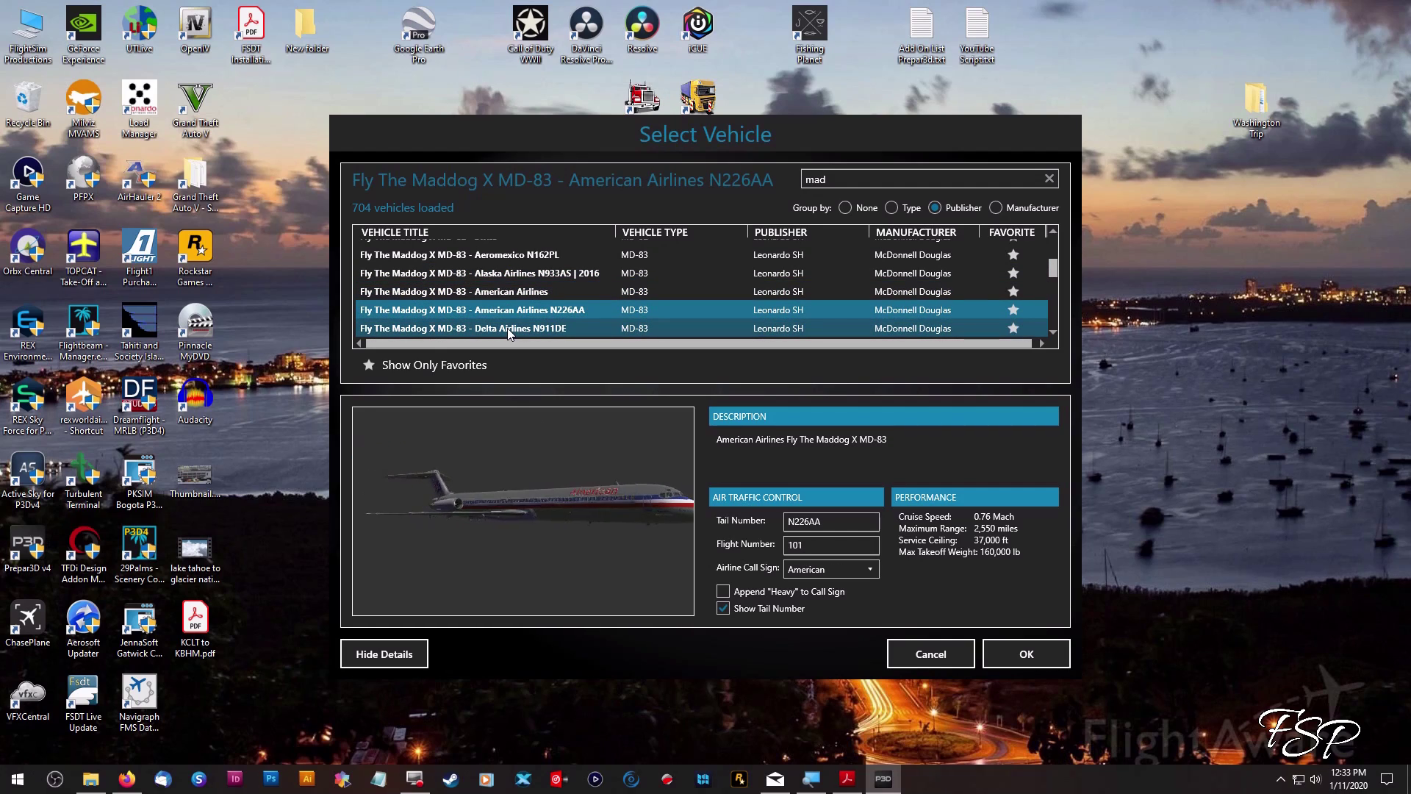
{"action": "left_click", "coordinate": [507, 327]}
{"action": "scroll", "coordinate": [507, 328], "scroll_direction": "down", "scroll_amount": 1}
{"action": "left_click", "coordinate": [501, 312]}
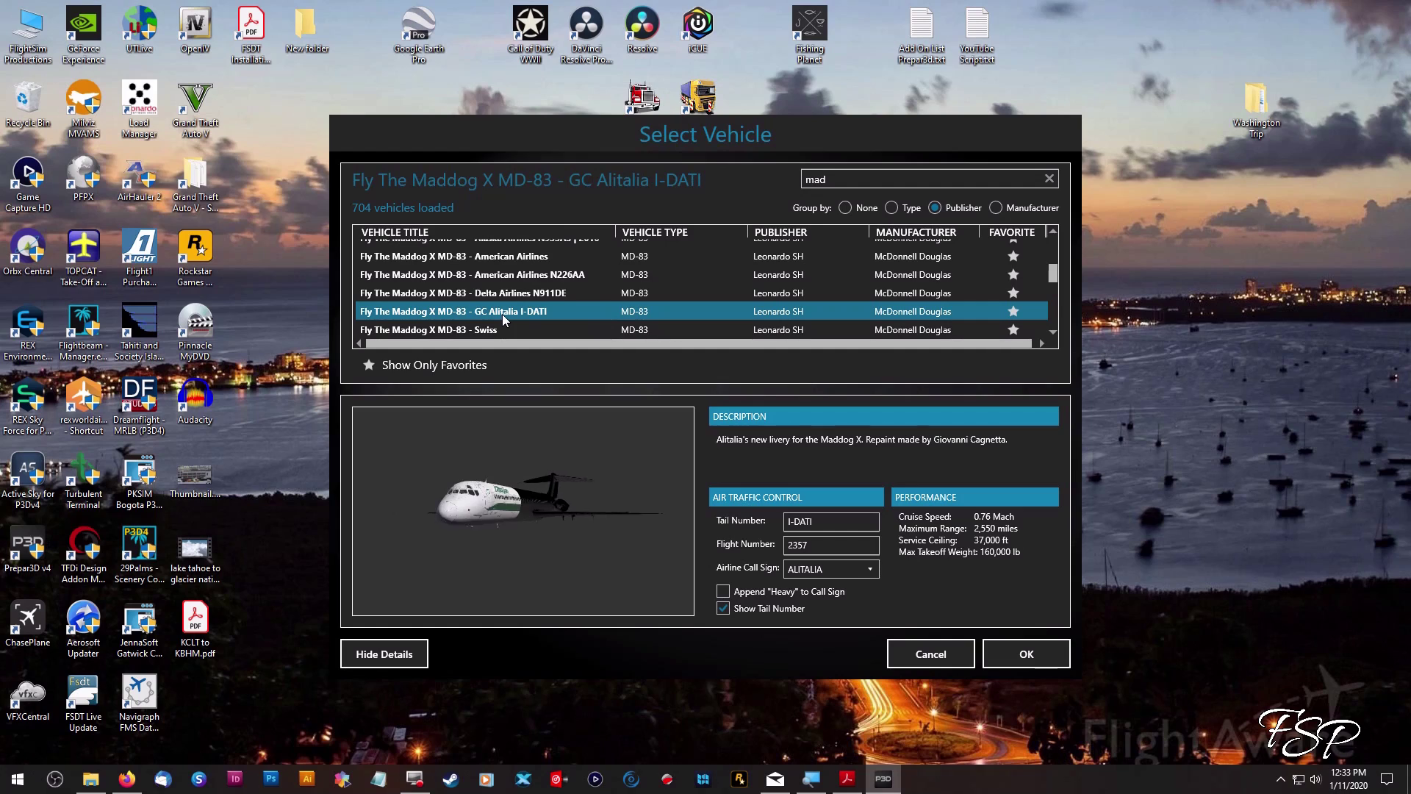
- Preview MD-88 Aeromexico N162PL, MD-83 Swiss, MD-88 Alaska Airlines N933AS and American Airlines
{"action": "scroll", "coordinate": [502, 315], "scroll_direction": "down", "scroll_amount": 1}
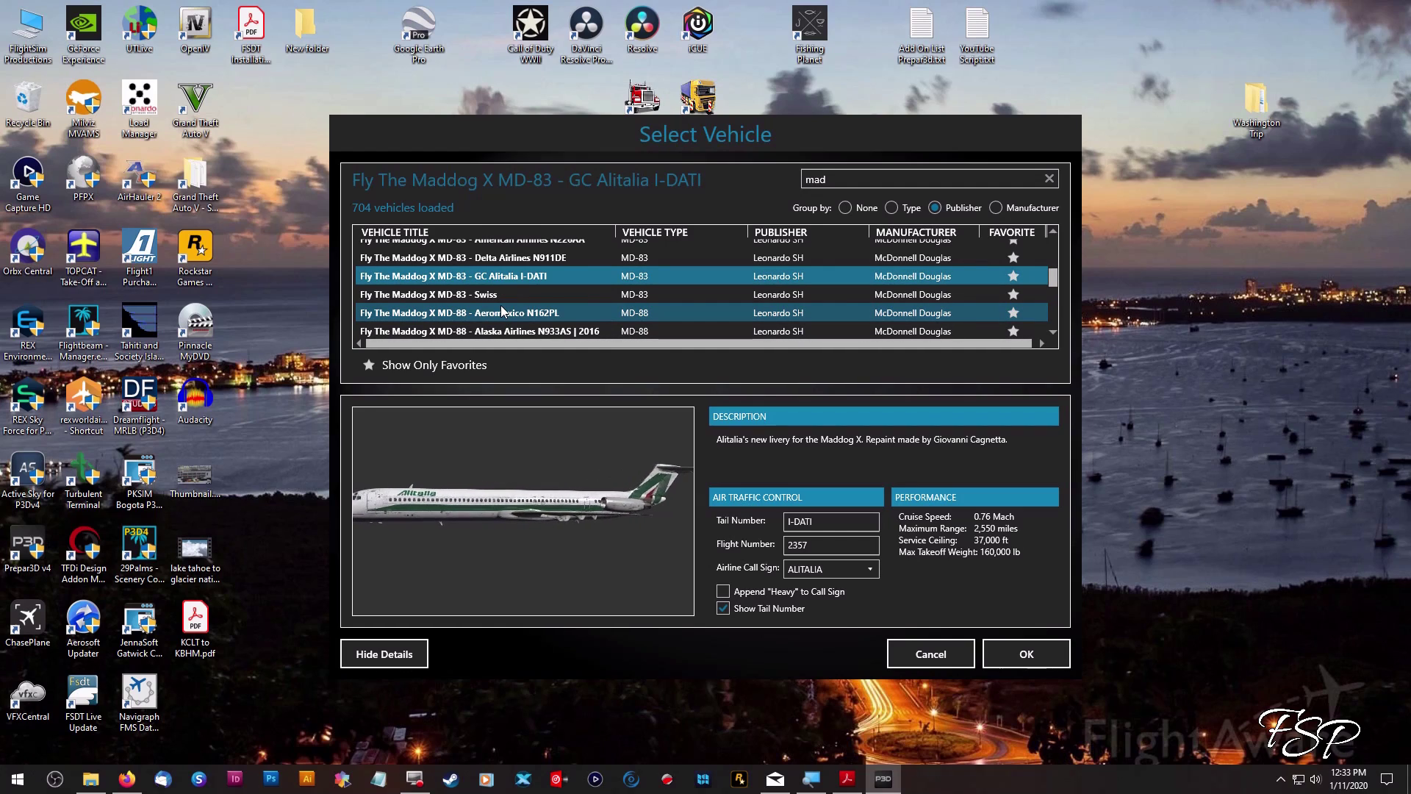
{"action": "left_click", "coordinate": [502, 313]}
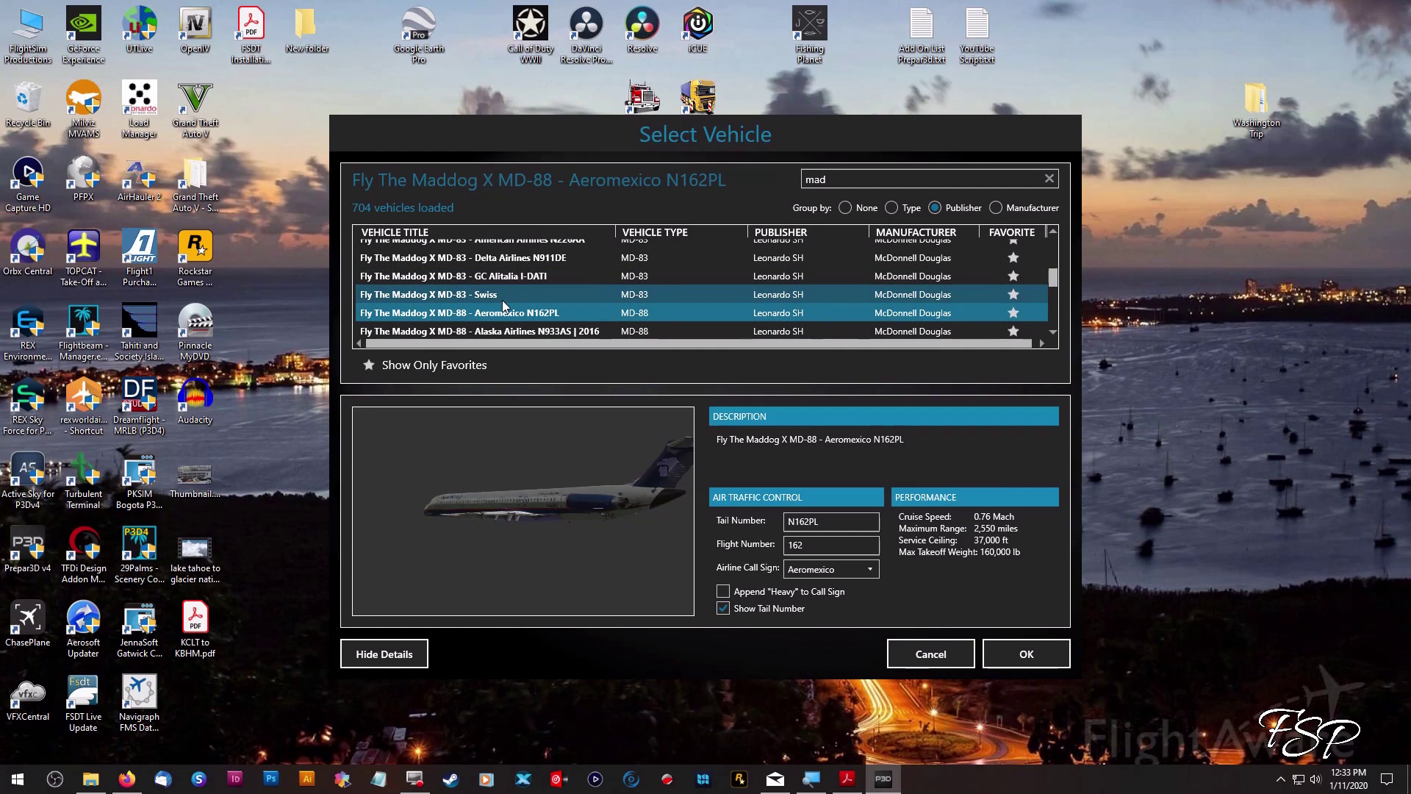
{"action": "left_click", "coordinate": [503, 301]}
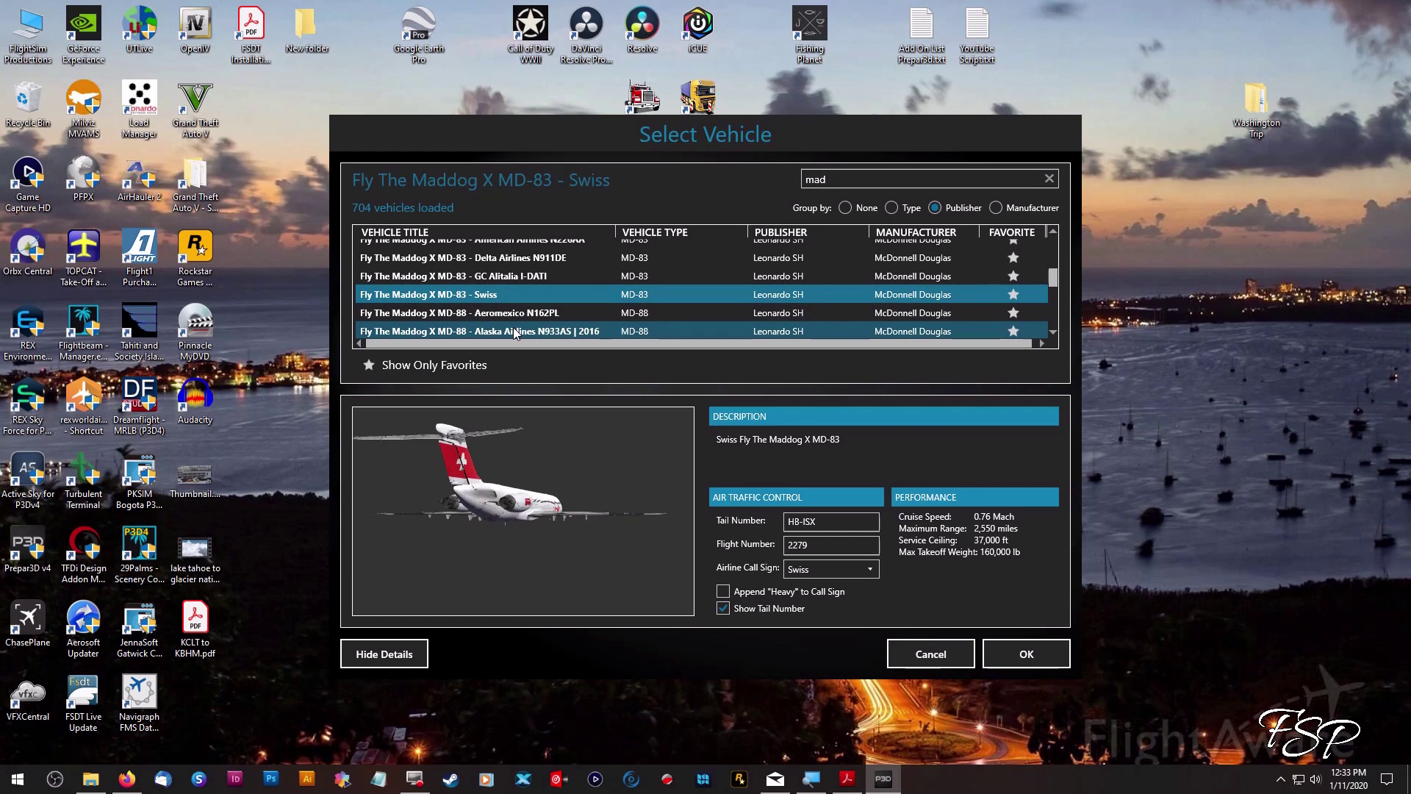
{"action": "left_click", "coordinate": [514, 329]}
{"action": "scroll", "coordinate": [514, 330], "scroll_direction": "down", "scroll_amount": 1}
{"action": "left_click", "coordinate": [513, 316]}
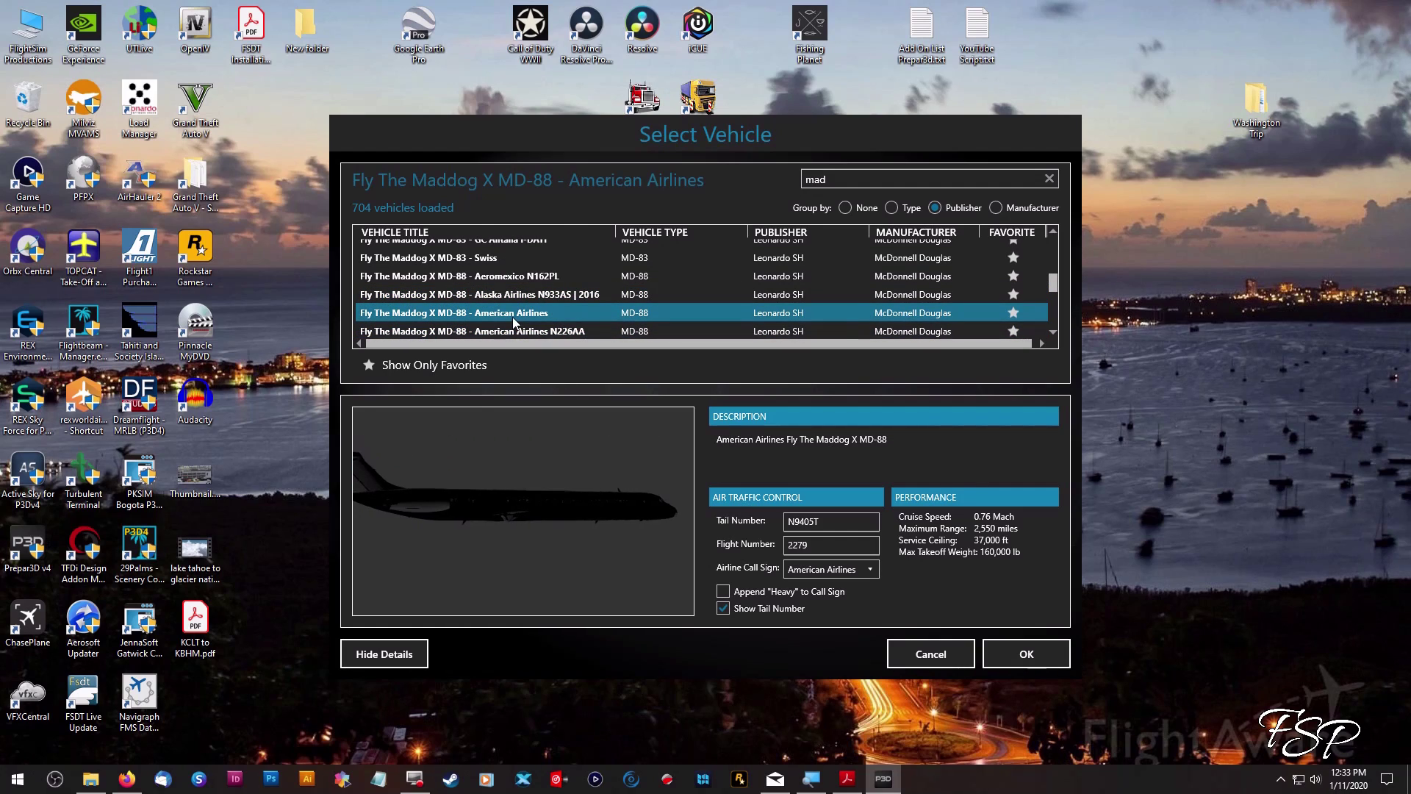
- Preview the remaining MD-88 liveries, including GC Alitalia I-DATI, down to Swiss
{"action": "scroll", "coordinate": [513, 321], "scroll_direction": "down", "scroll_amount": 1}
{"action": "left_click", "coordinate": [515, 297]}
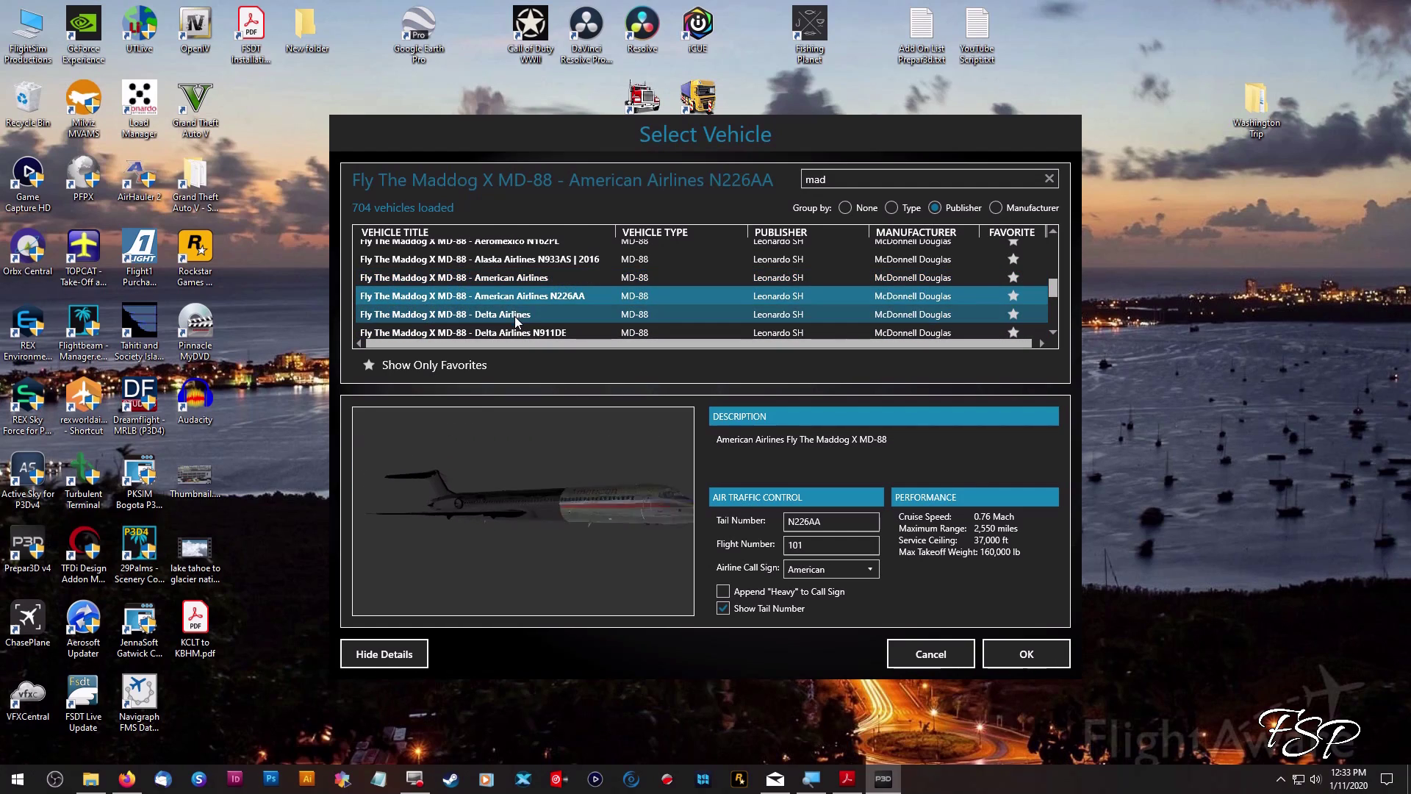
{"action": "left_click", "coordinate": [515, 318]}
{"action": "scroll", "coordinate": [515, 327], "scroll_direction": "down", "scroll_amount": 1}
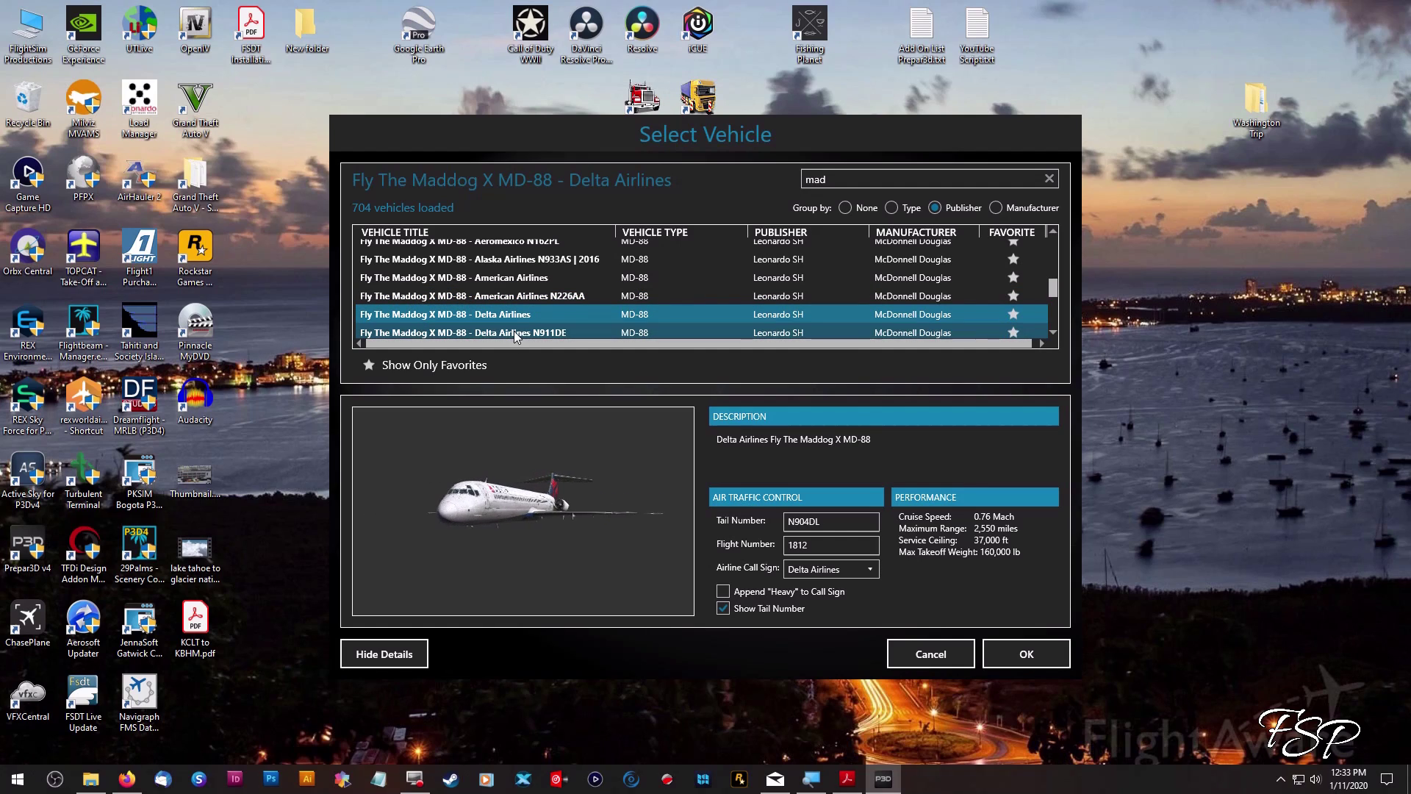
{"action": "left_click", "coordinate": [514, 331]}
{"action": "scroll", "coordinate": [514, 331], "scroll_direction": "down", "scroll_amount": 1}
{"action": "left_click", "coordinate": [515, 318]}
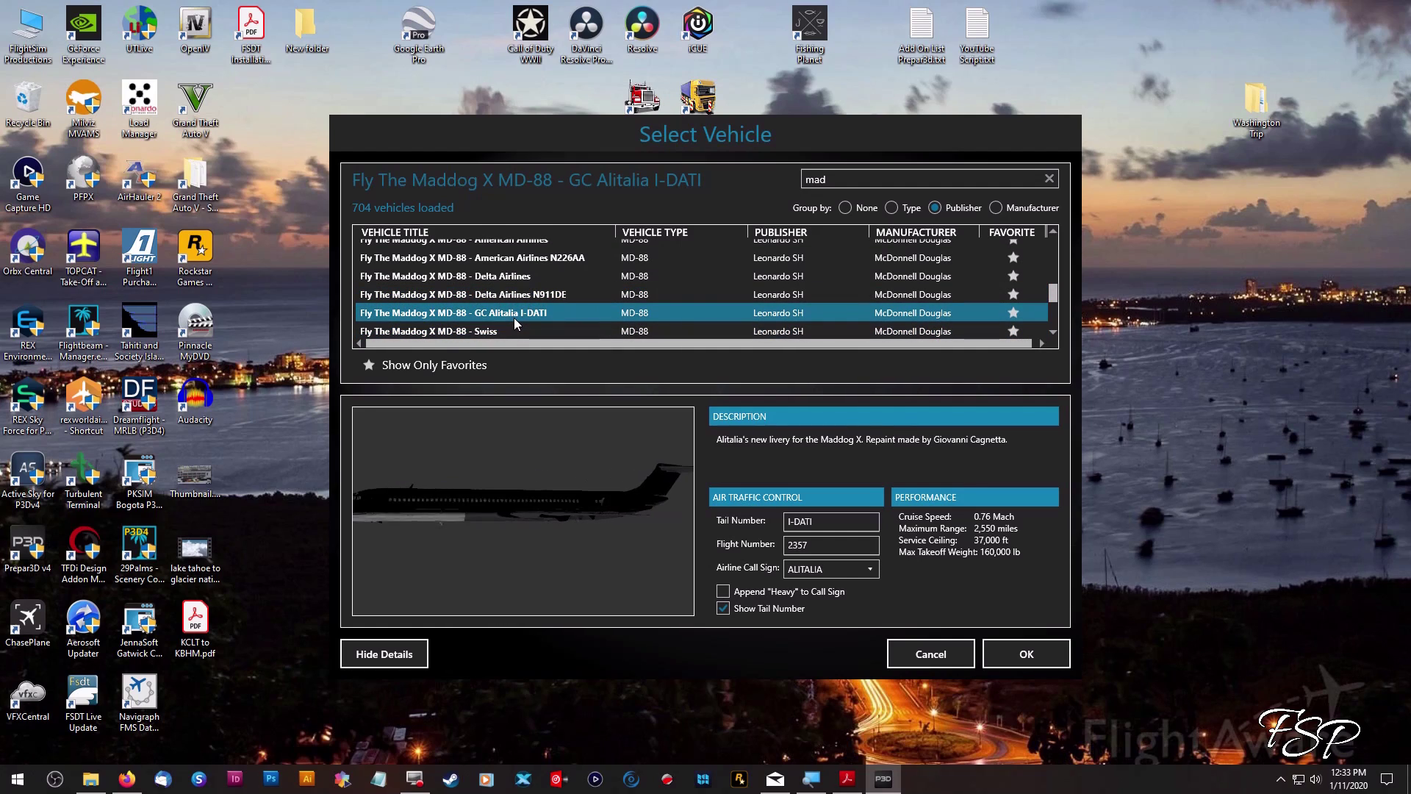
{"action": "scroll", "coordinate": [514, 317], "scroll_direction": "down", "scroll_amount": 1}
{"action": "left_click", "coordinate": [504, 301]}
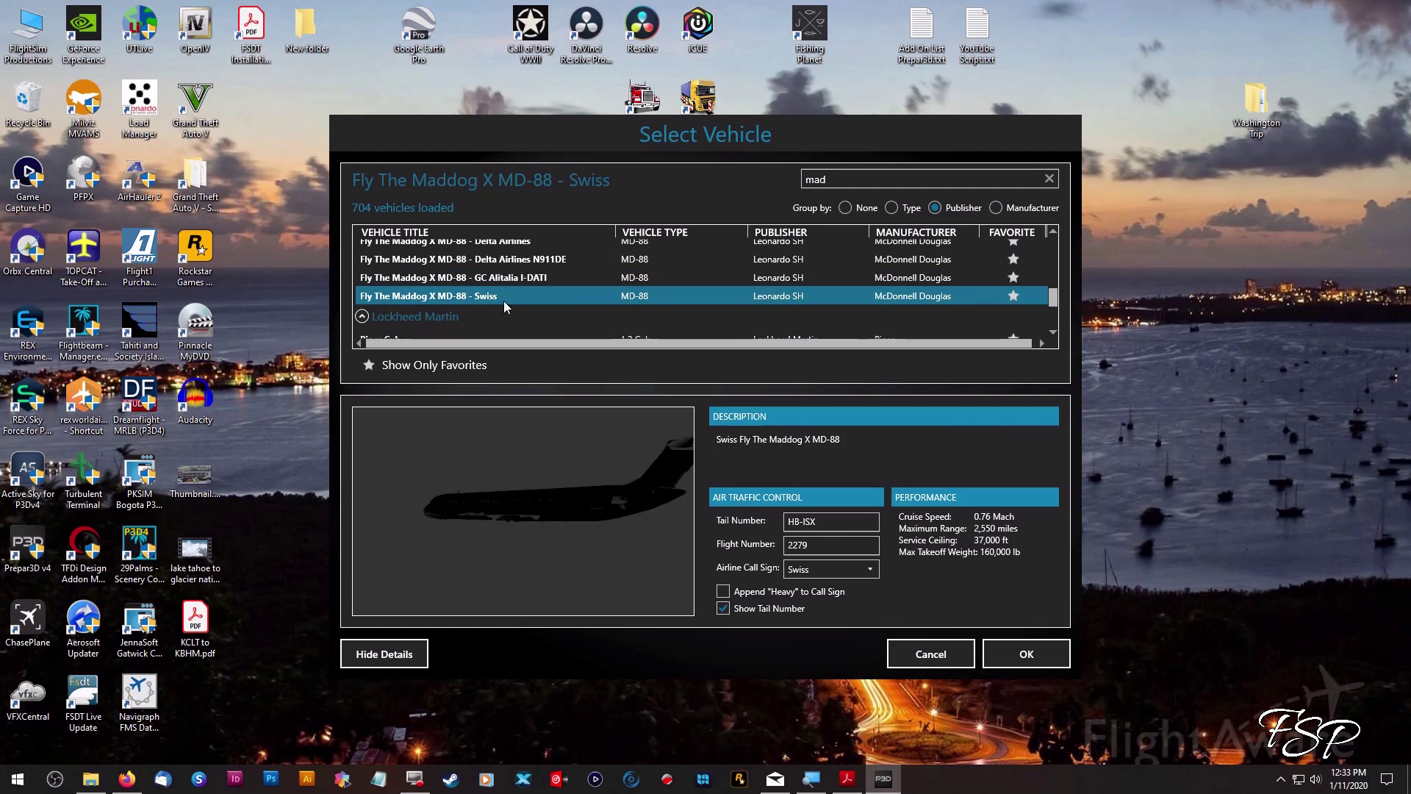